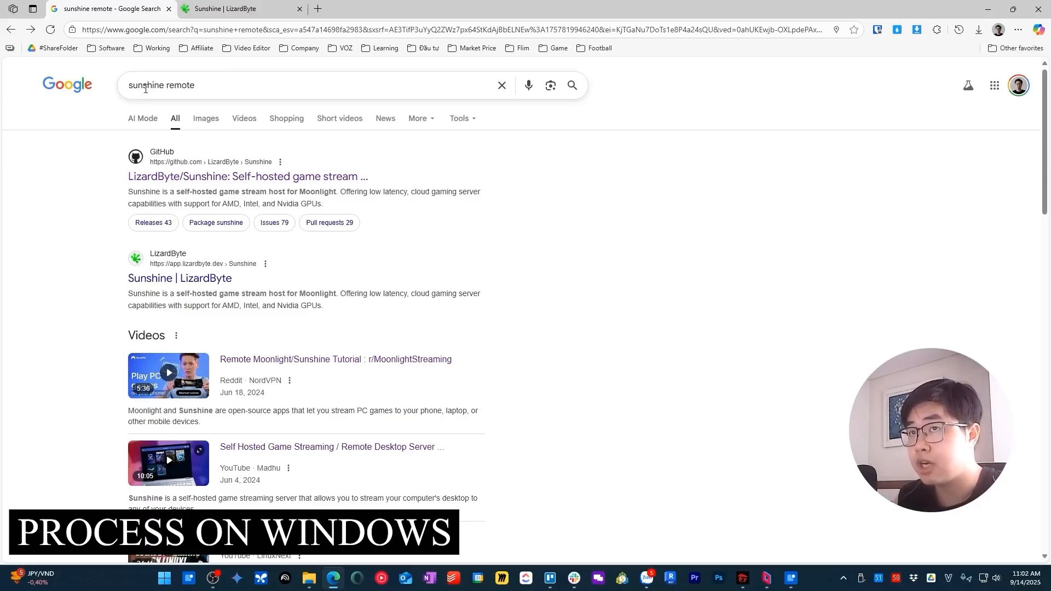
Step: Open LizardByte's Sunshine page from the search results and go to its Clients section
left_click(176, 281)
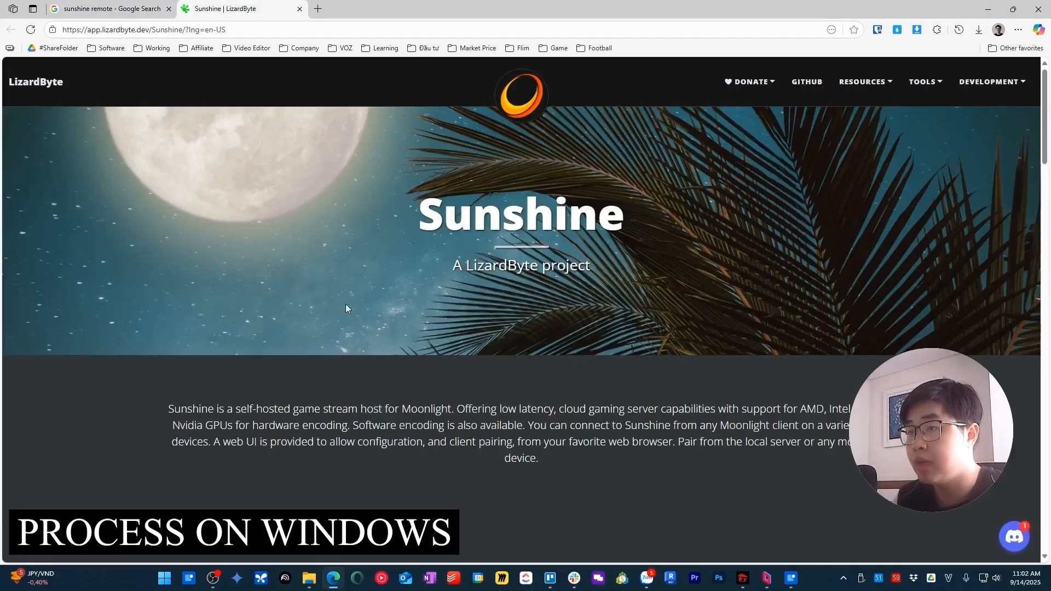
scroll(444, 293, "down", 10)
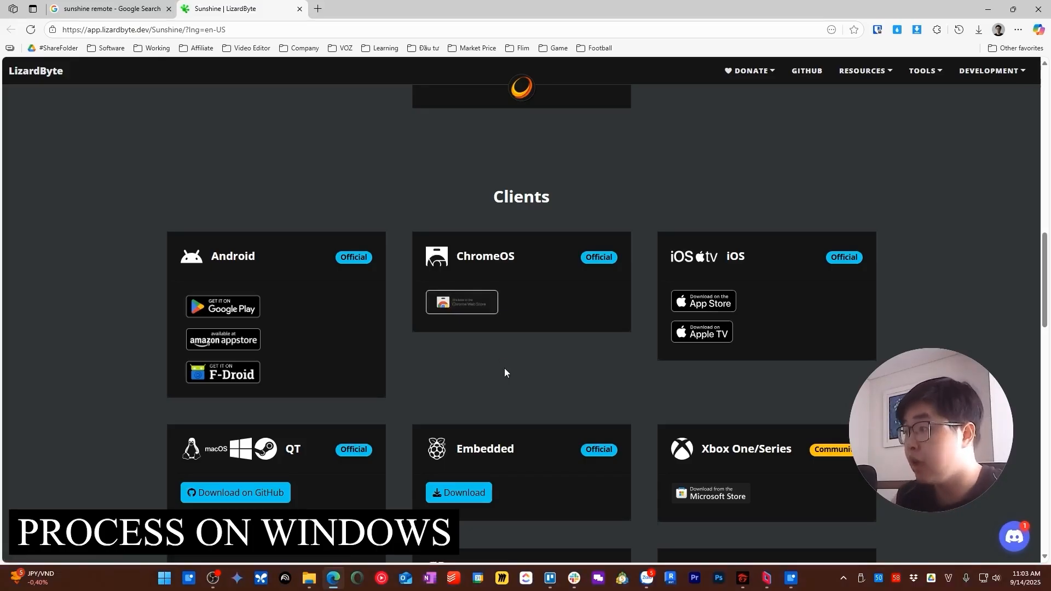
left_click_drag(552, 198, 614, 198)
left_click(494, 208)
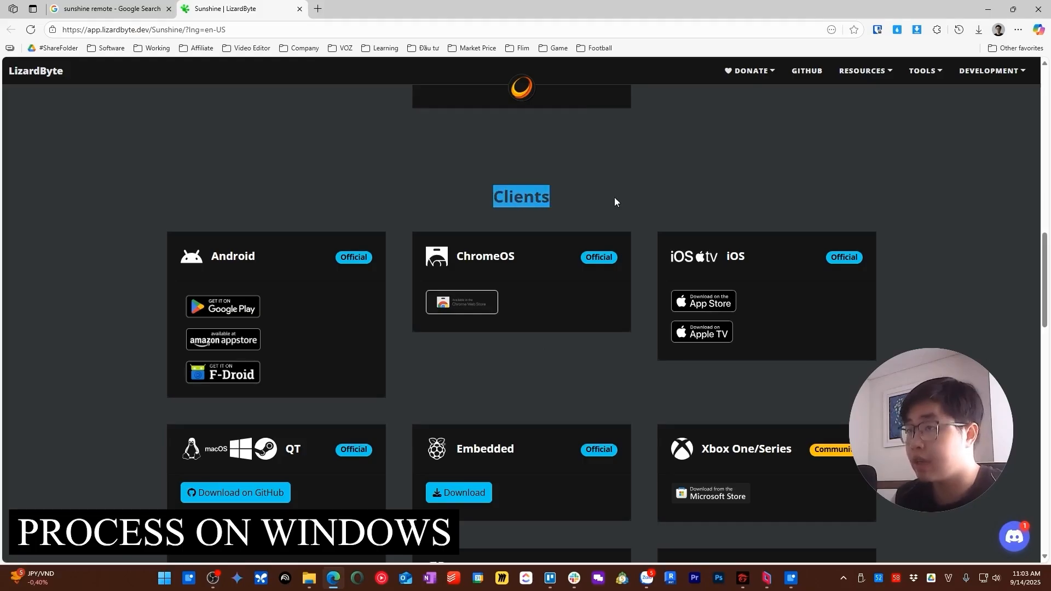
left_click(495, 365)
scroll(470, 206, "down", 2)
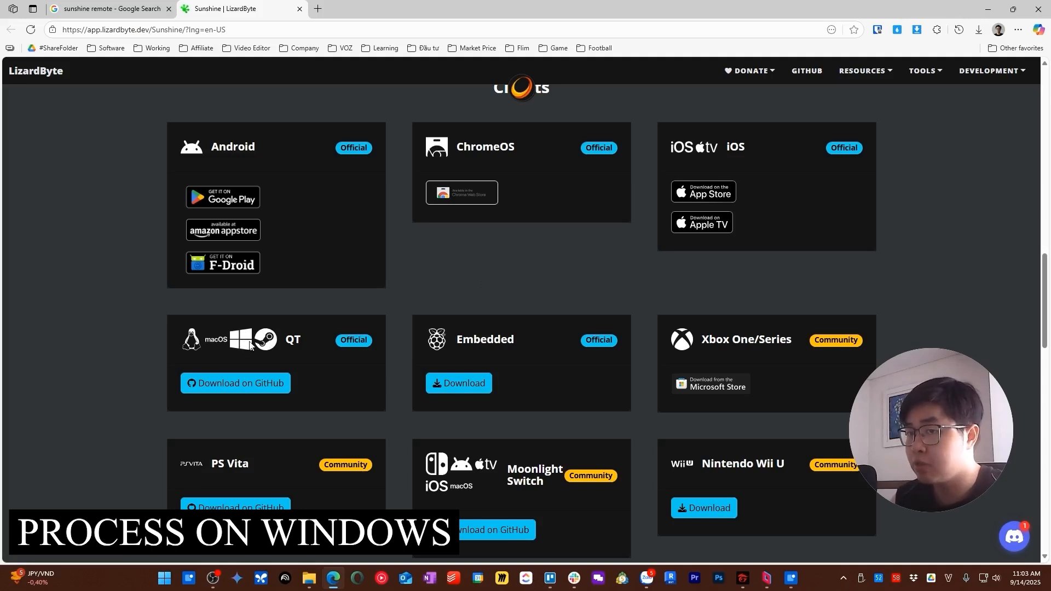
Step: Open the QT client's GitHub releases page and download the Universal Windows installer for Moonlight PC v6.1.0
left_click(241, 386)
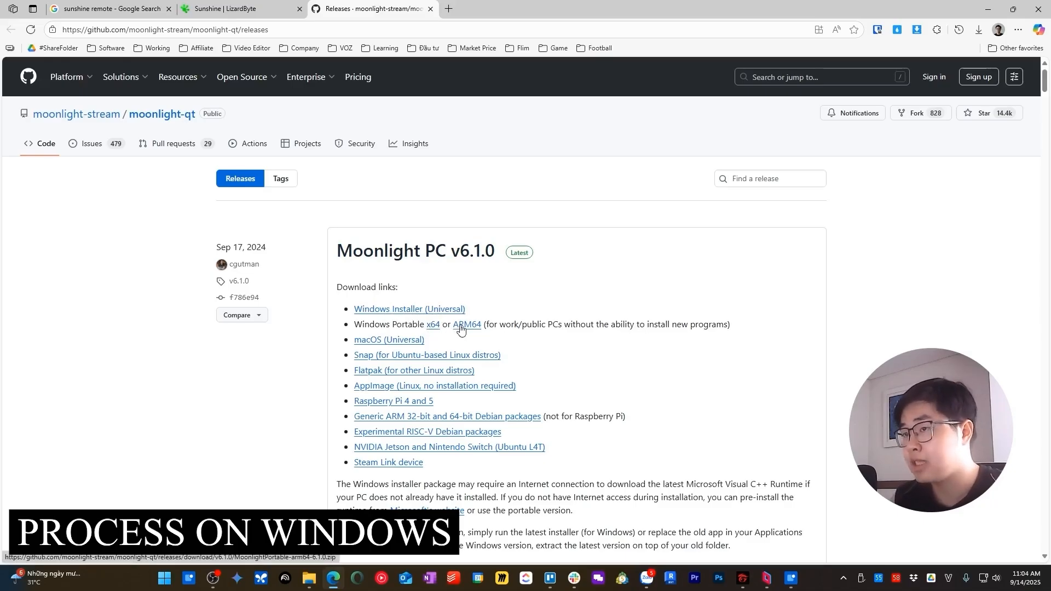
left_click(419, 311)
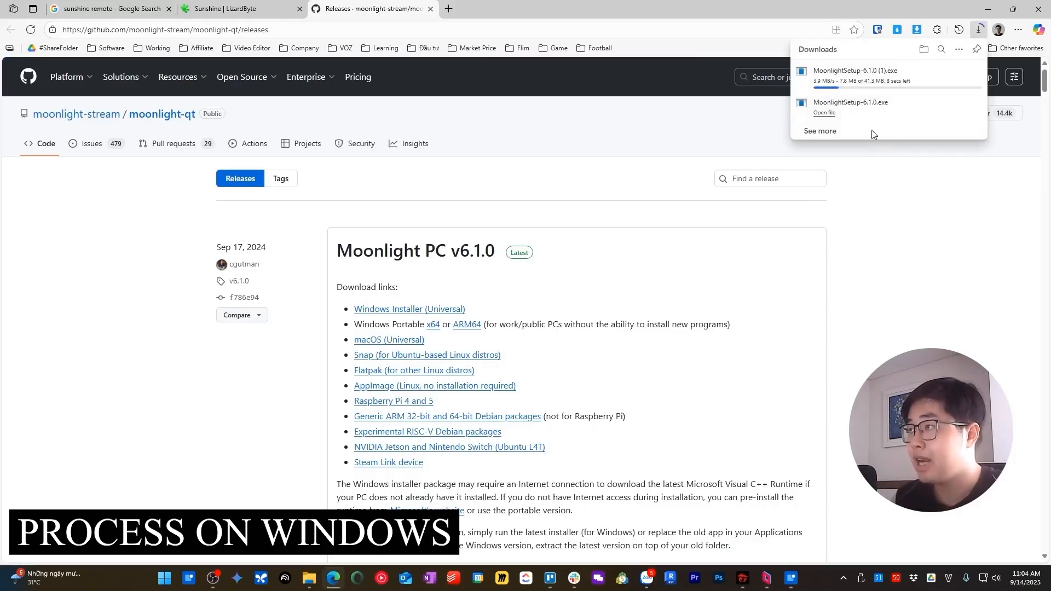
scroll(373, 325, "down", 3)
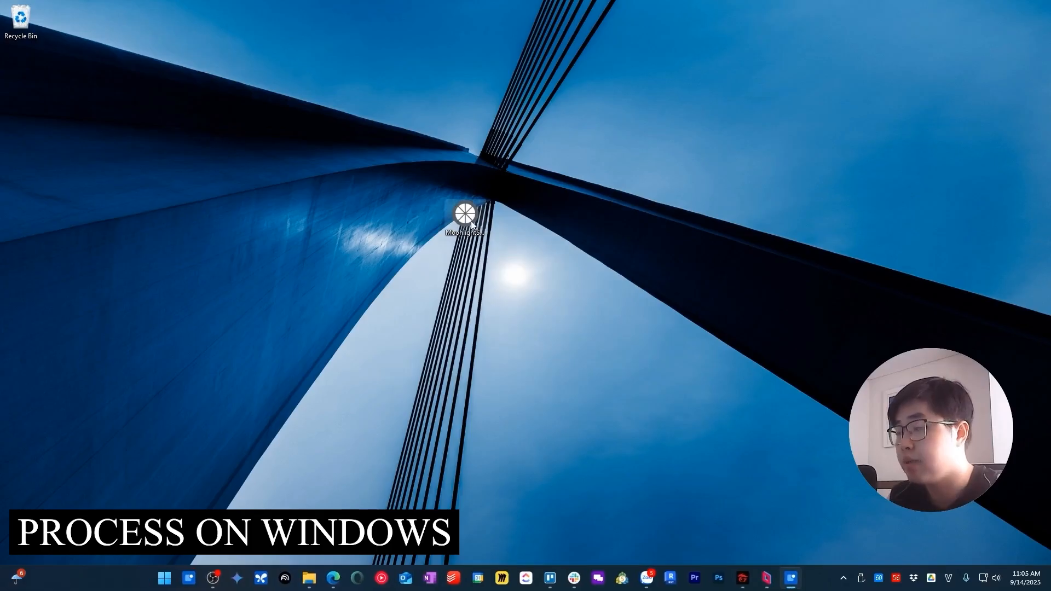
Step: Install the Moonlight Game Streaming Client from the setup file on the desktop and launch it
double_click(471, 221)
left_click(518, 356)
left_click(591, 370)
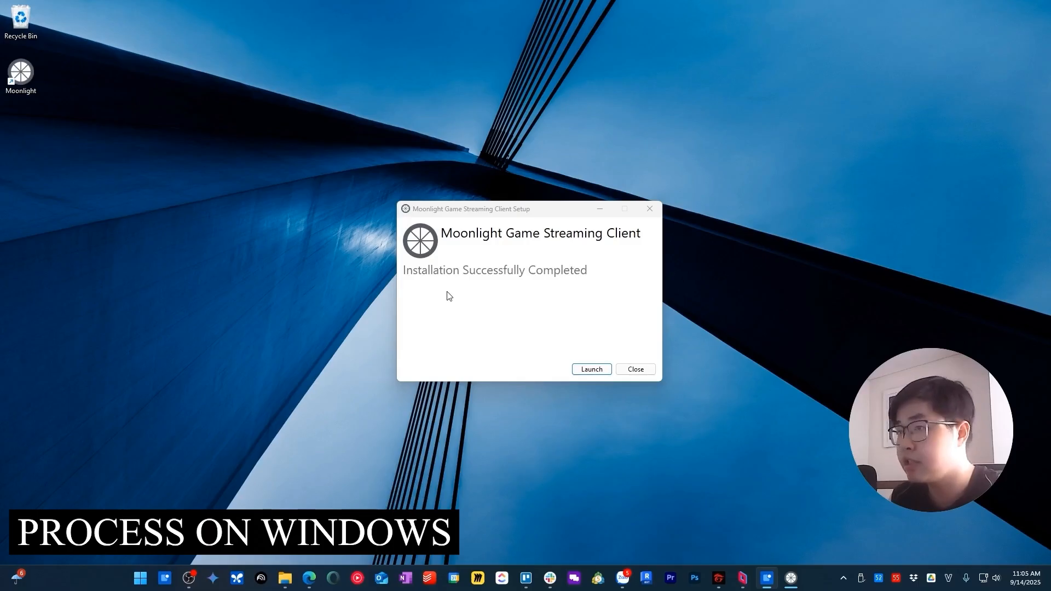
left_click(592, 370)
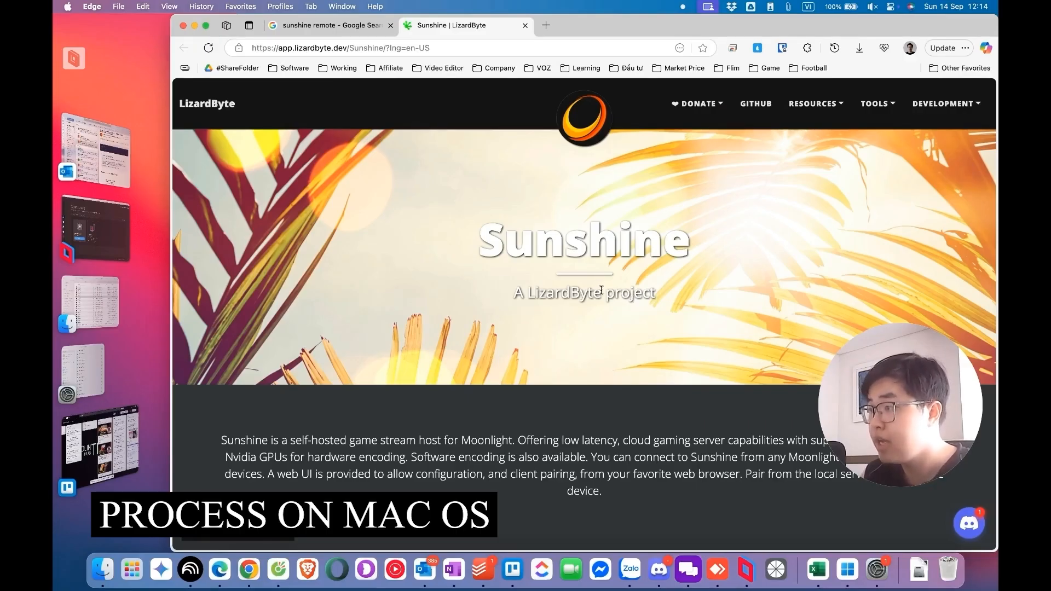
Step: On the Mac, open the Sunshine documentation's Getting Started page and find the macOS Homebrew installation instructions
scroll(601, 290, "down", 20)
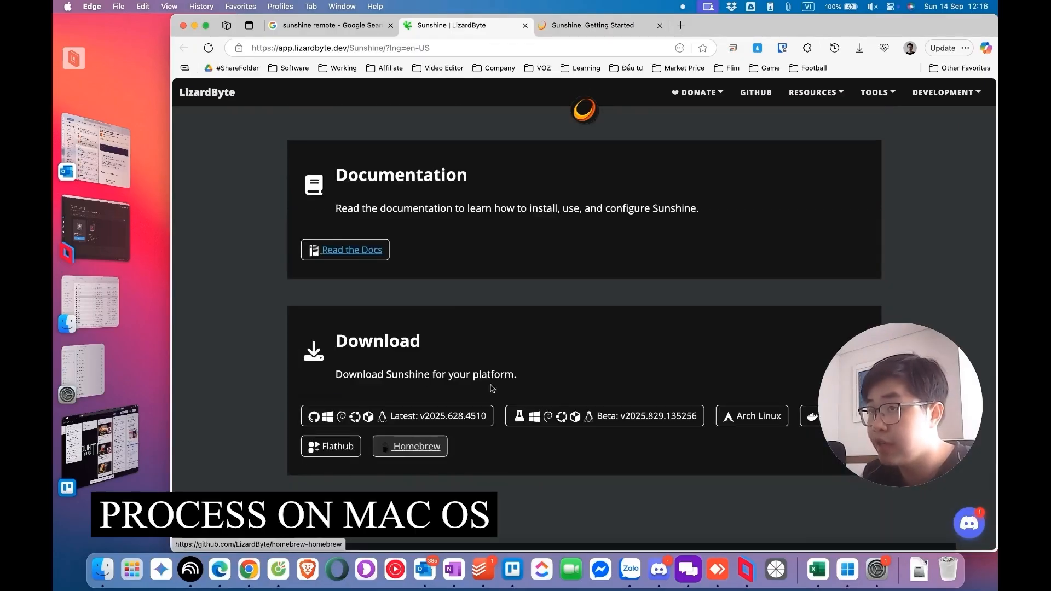
left_click(351, 253)
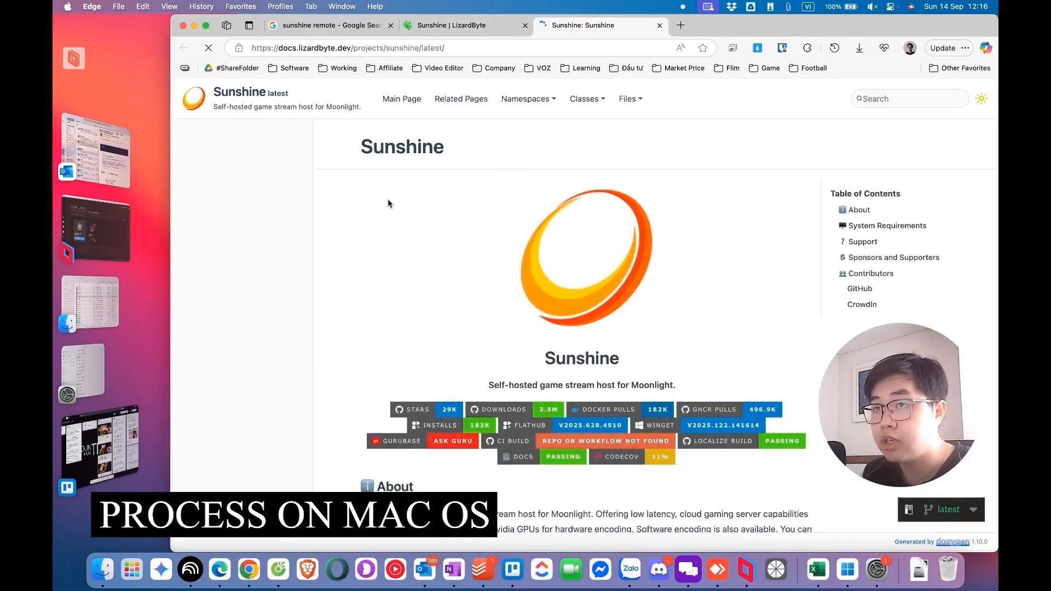
left_click(231, 153)
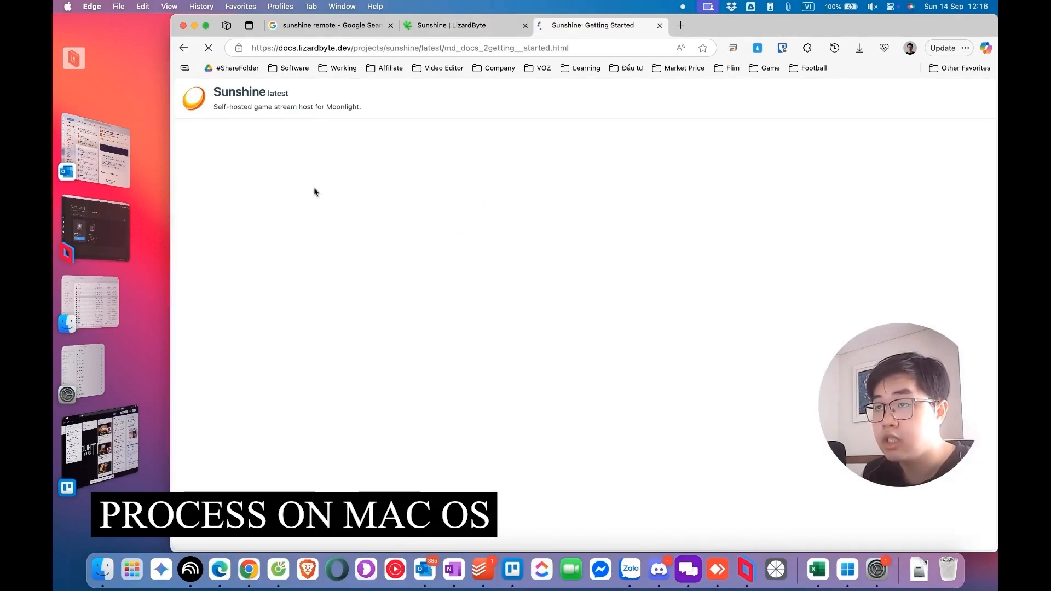
scroll(436, 263, "down", 15)
scroll(436, 262, "down", 20)
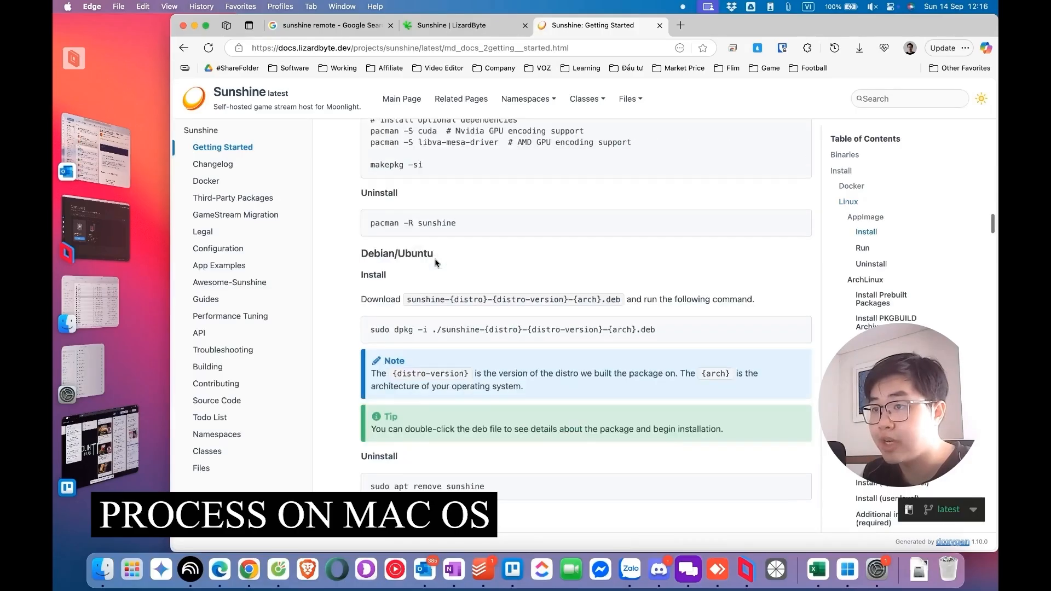
scroll(436, 263, "down", 5)
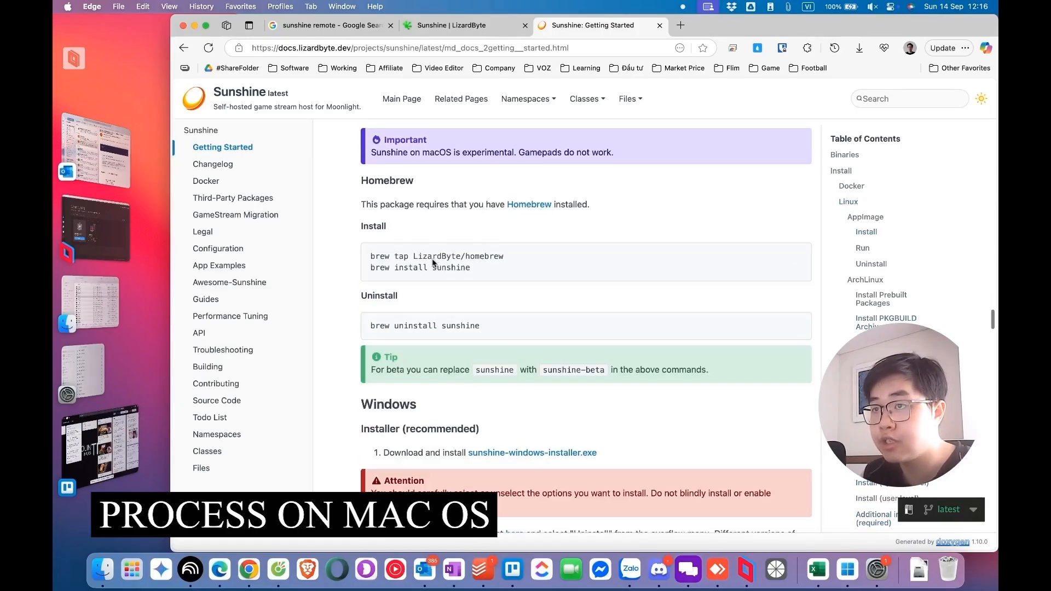
scroll(436, 263, "up", 4)
scroll(470, 272, "down", 3)
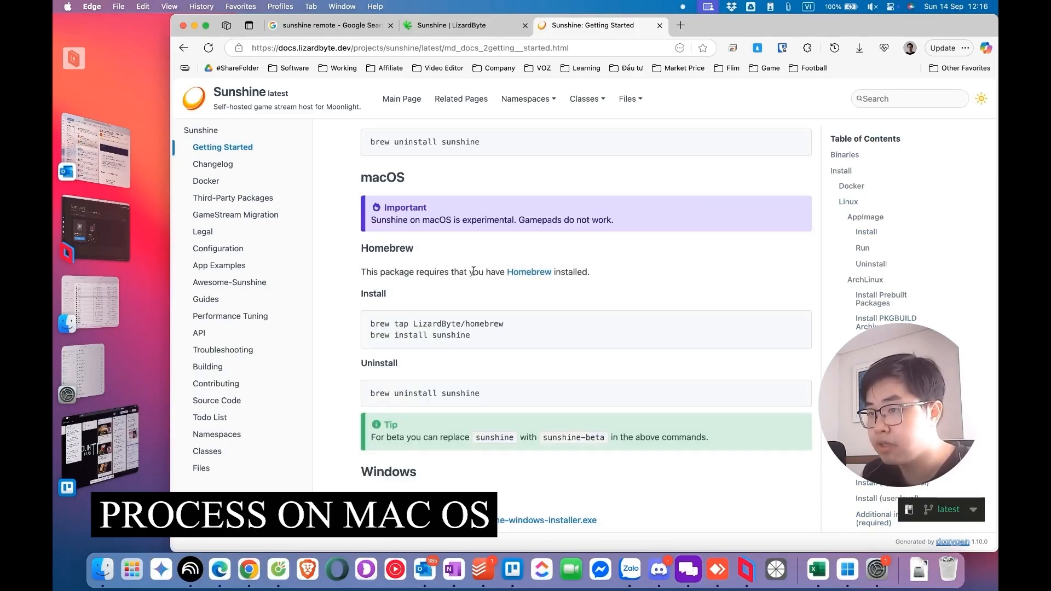
Step: Open the linked Homebrew installation documentation in a new browser tab and go on to the Homebrew homepage
right_click(525, 273)
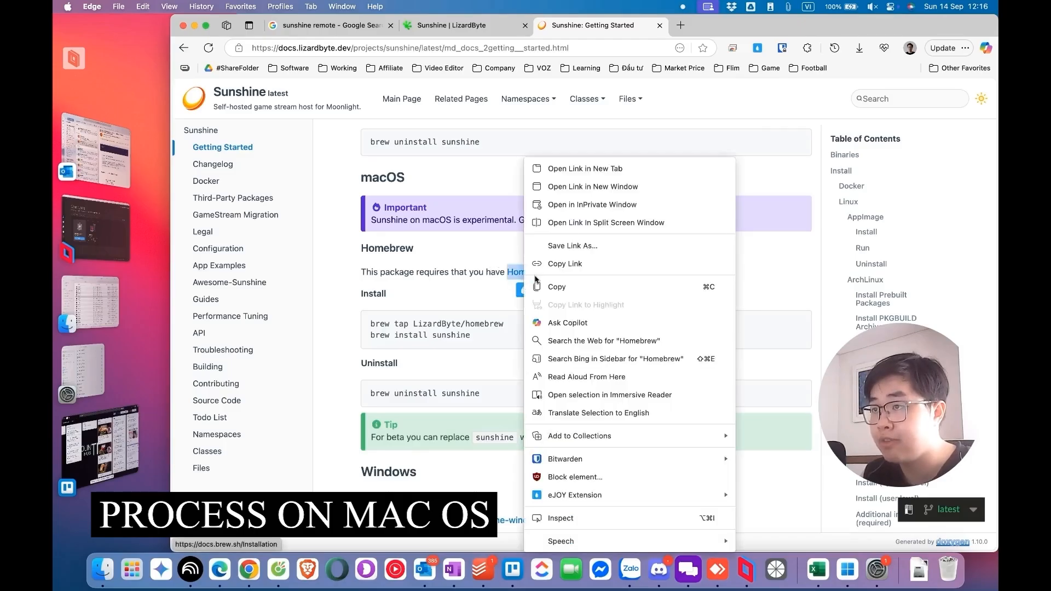
left_click(583, 174)
left_click(710, 28)
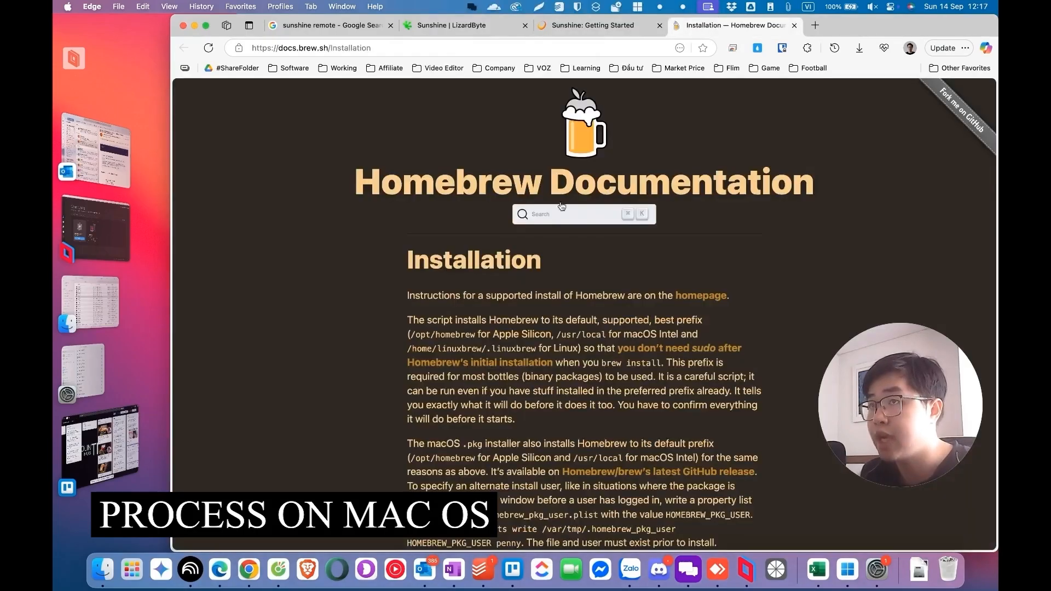
scroll(535, 289, "down", 4)
scroll(535, 289, "up", 4)
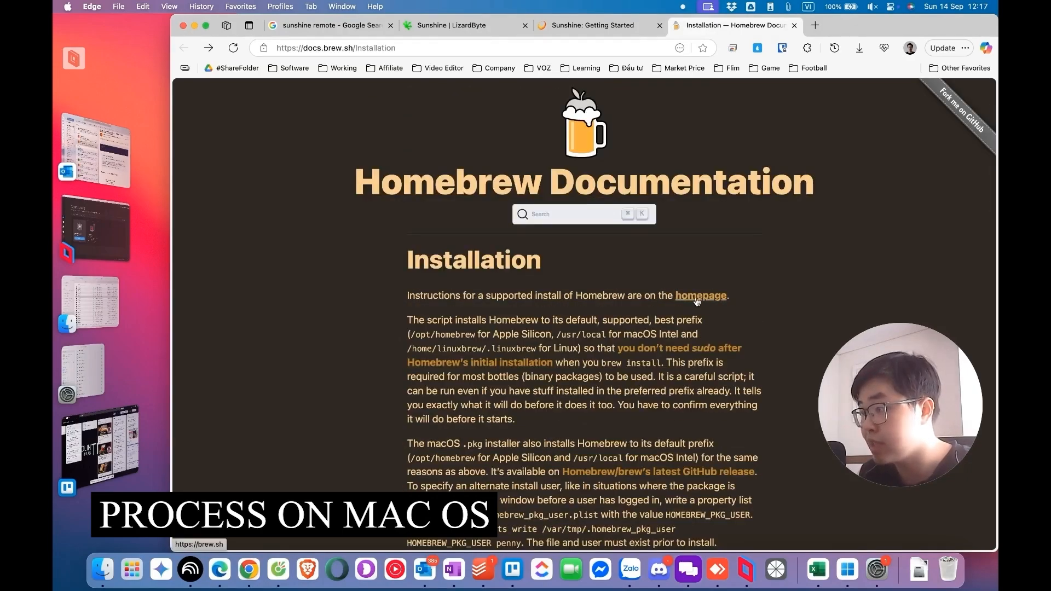
left_click(696, 299)
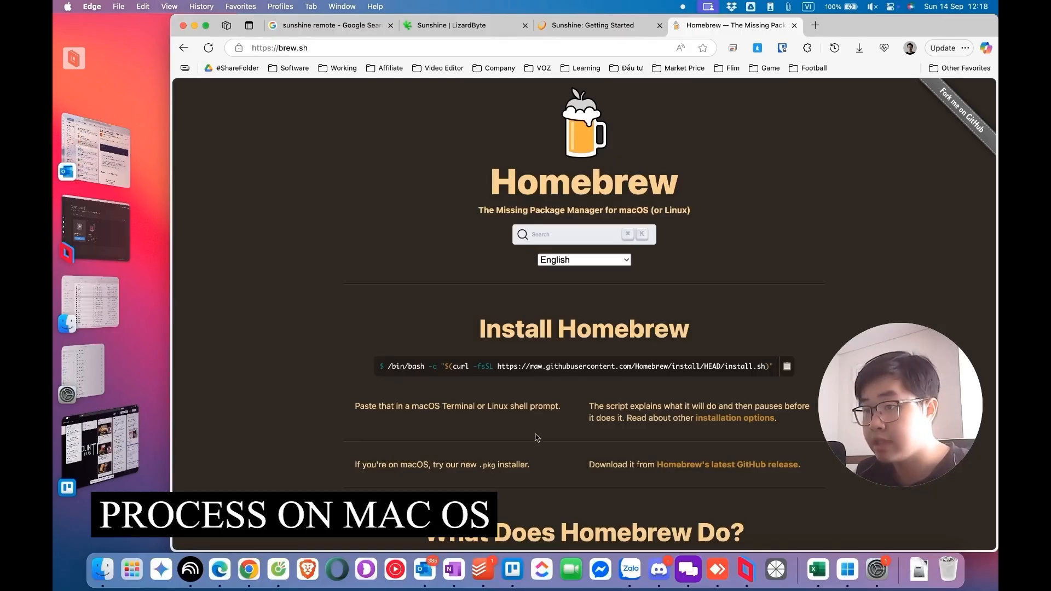
Step: Open Homebrew's latest GitHub release, 4.6.10, to get the .pkg installer for macOS
left_click_drag(434, 465, 355, 465)
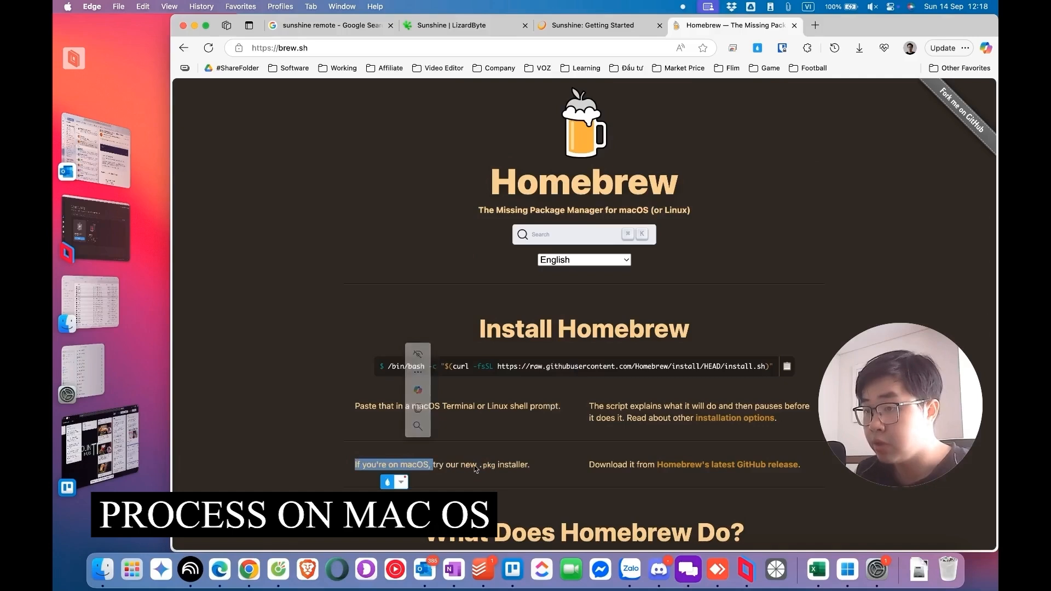
left_click(706, 466)
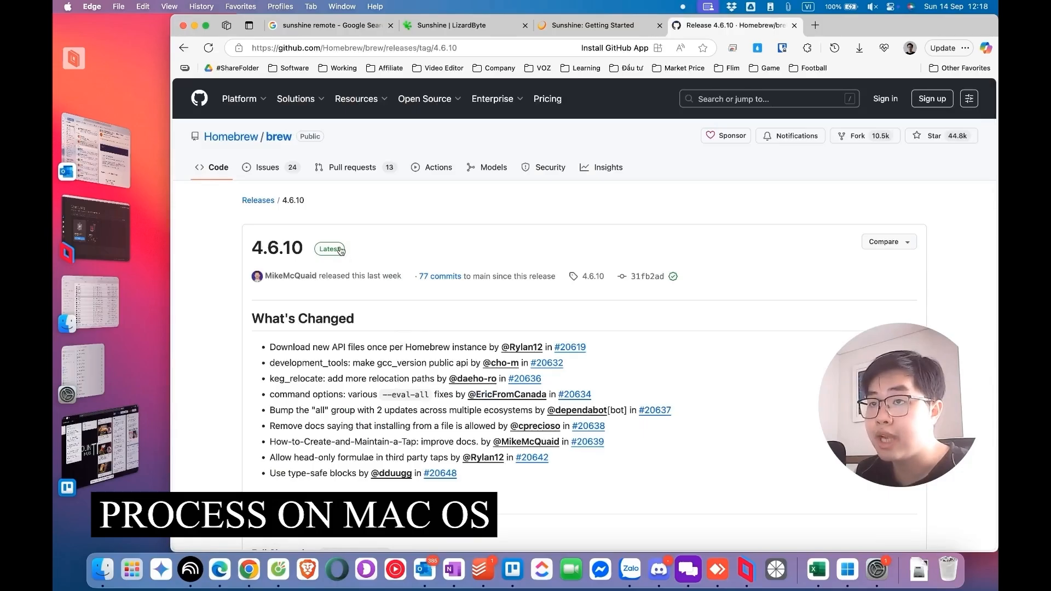
scroll(341, 329, "down", 5)
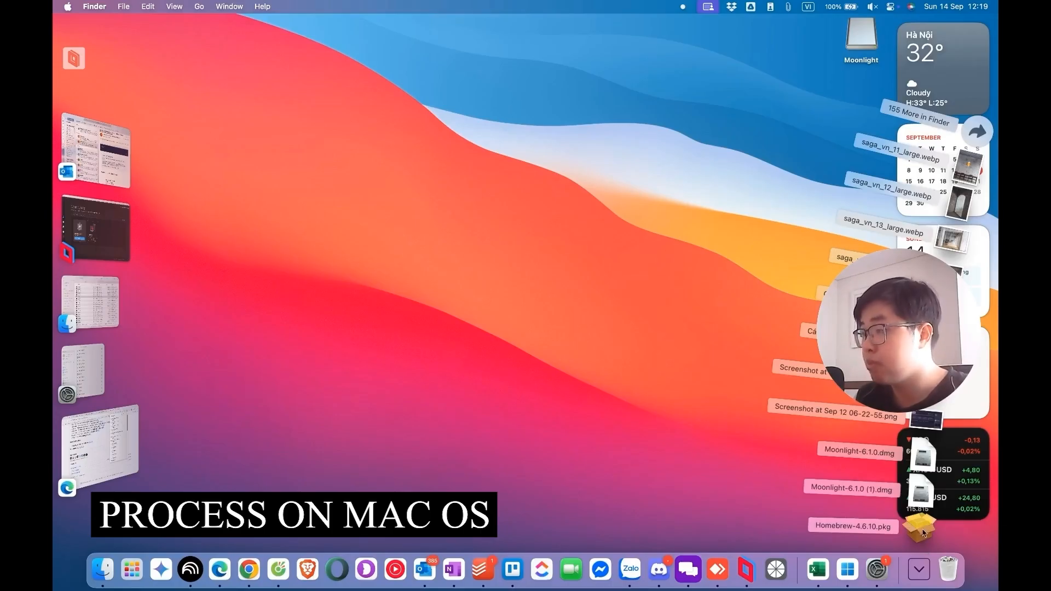
Step: Start the Homebrew-4.6.10.pkg installer, copy the command xcode-select --install from the missing Command Line Tools warning, and close it
left_click(925, 532)
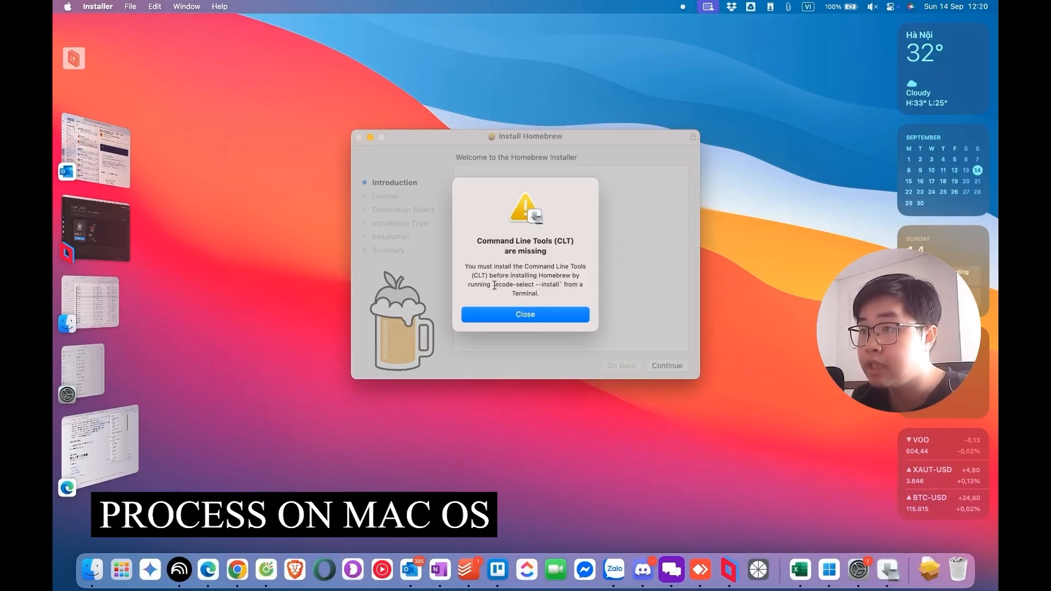
left_click_drag(496, 285, 563, 286)
key("super+c")
key("super+c")
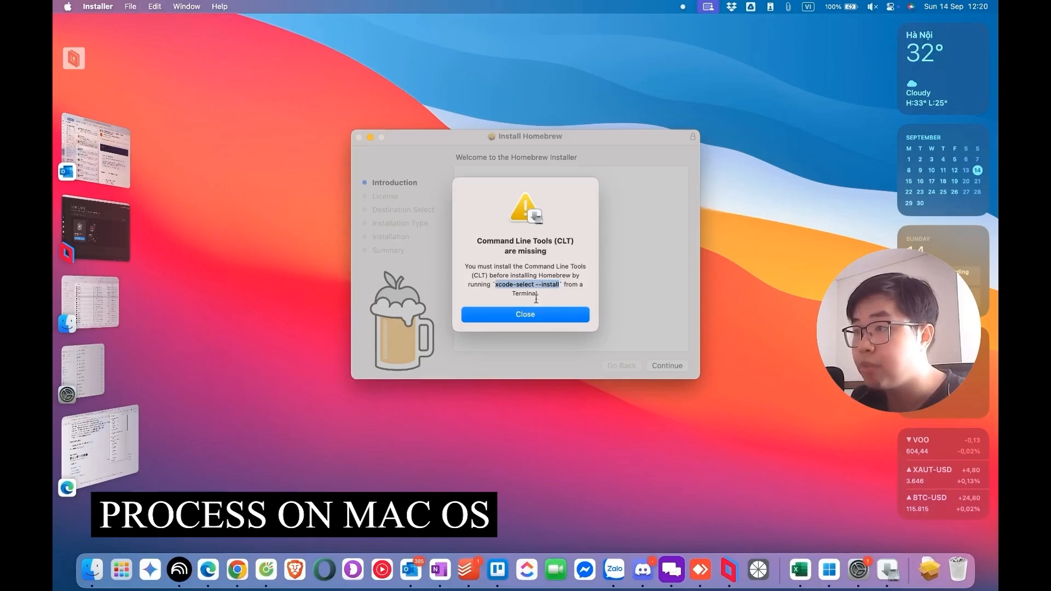
left_click(526, 315)
Step: Open Terminal and run the copied command xcode-select --install
key("super+space")
type("terminal")
key("Return")
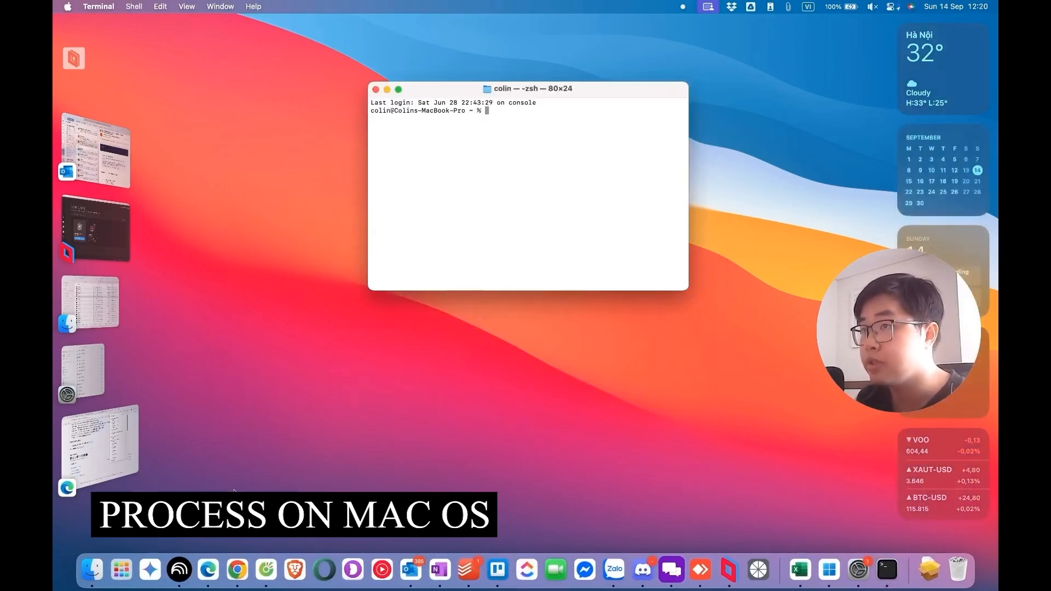
right_click(506, 126)
left_click(528, 145)
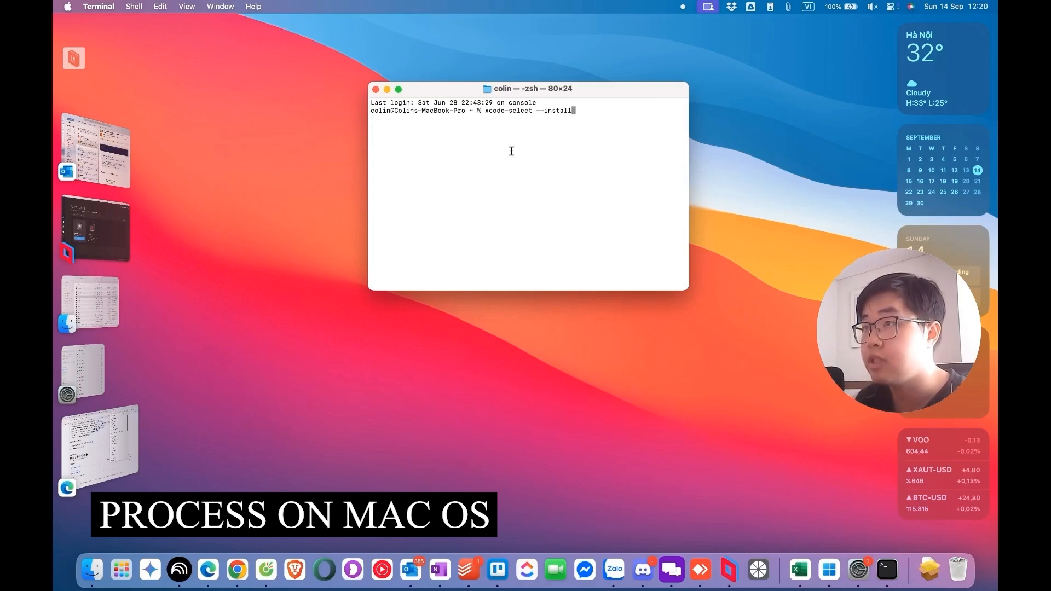
key("Return")
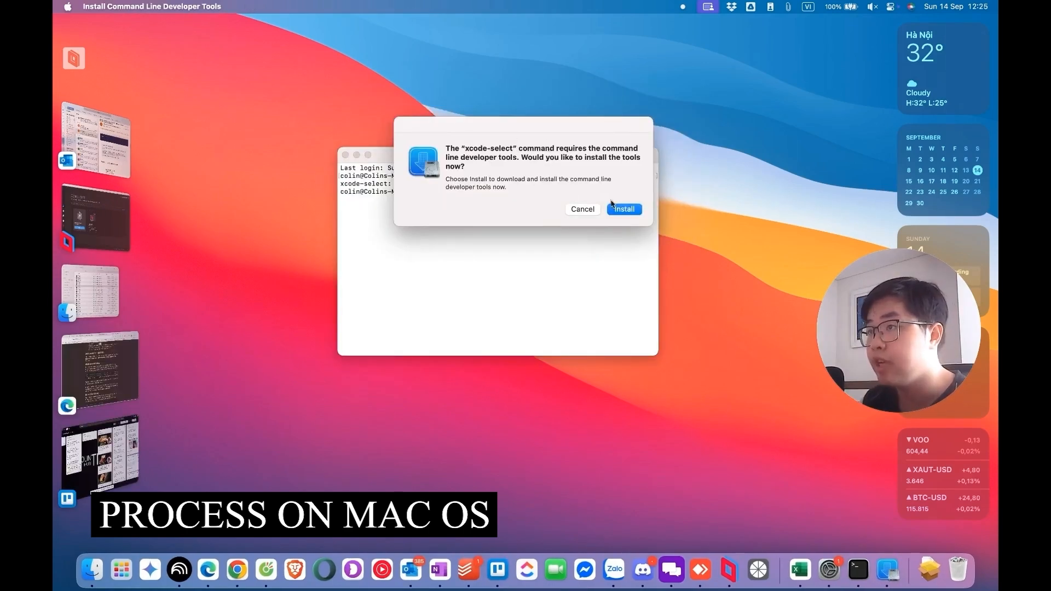
Step: Try to install the command line developer tools, accepting the license agreement, and dismiss the resulting message
left_click(625, 210)
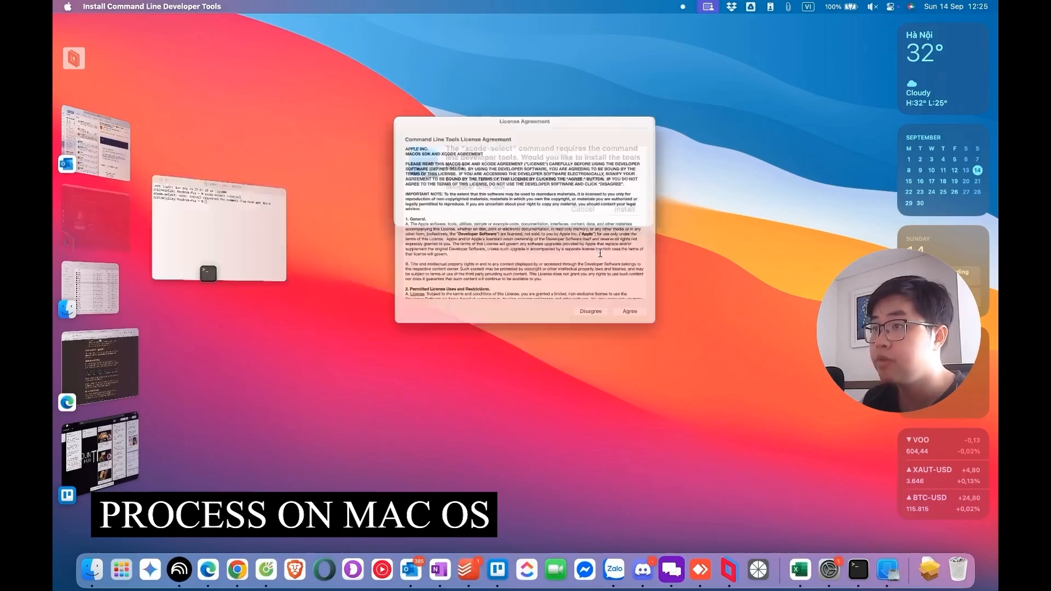
left_click(672, 345)
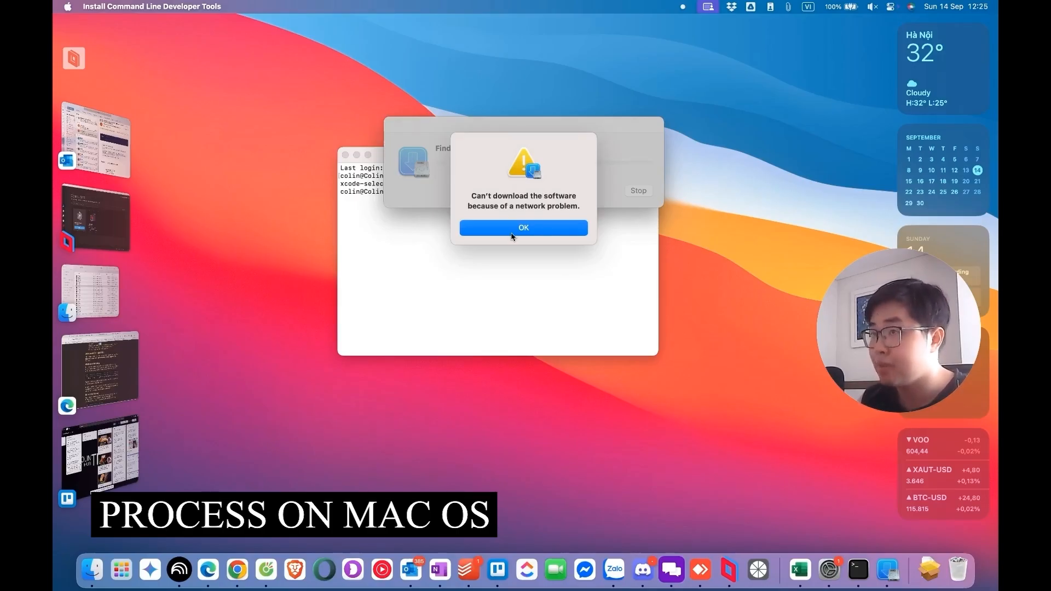
left_click(511, 236)
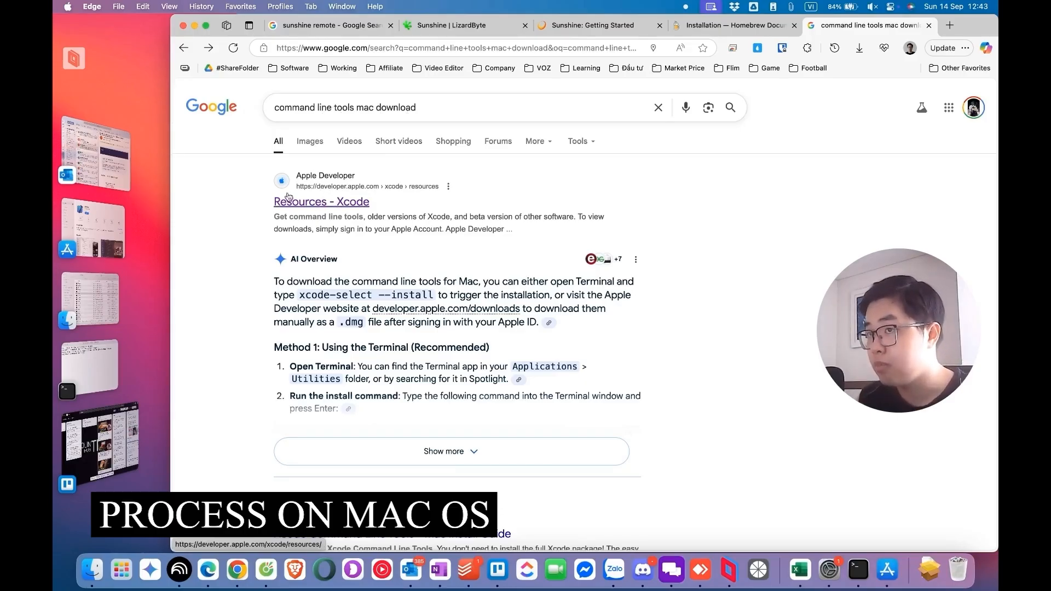
Step: Open Apple's Xcode Resources page, continue to the developer downloads, and locate Command Line Tools for Xcode 26 Release Candidate
left_click(316, 203)
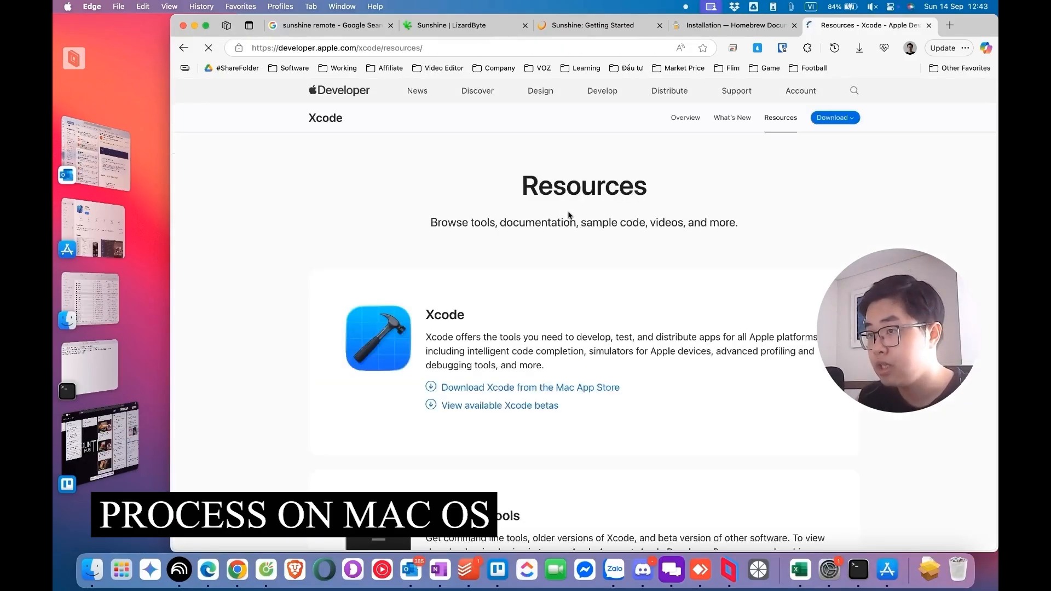
scroll(514, 293, "down", 3)
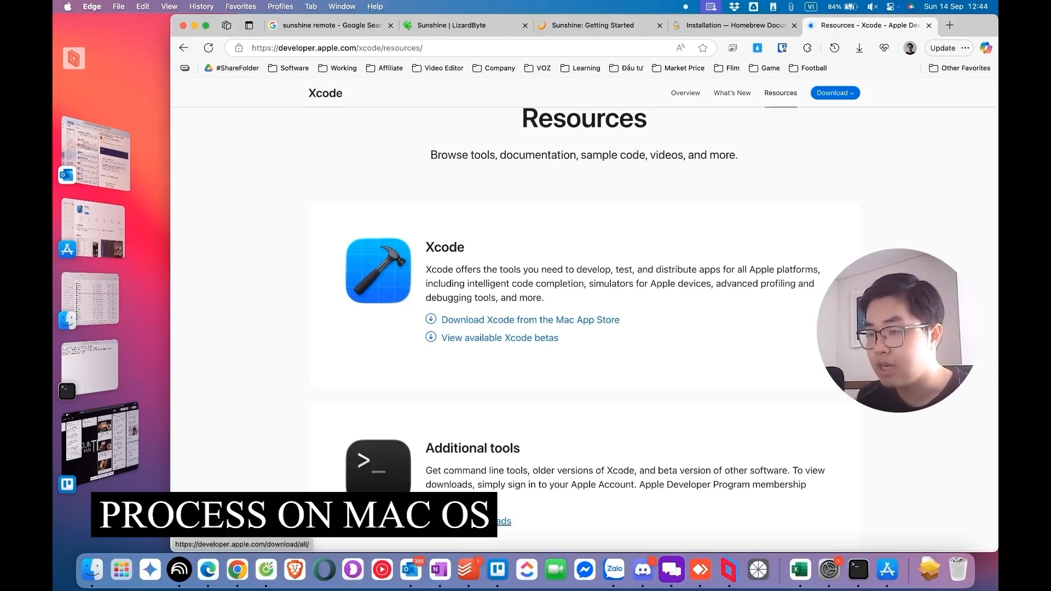
left_click(504, 522)
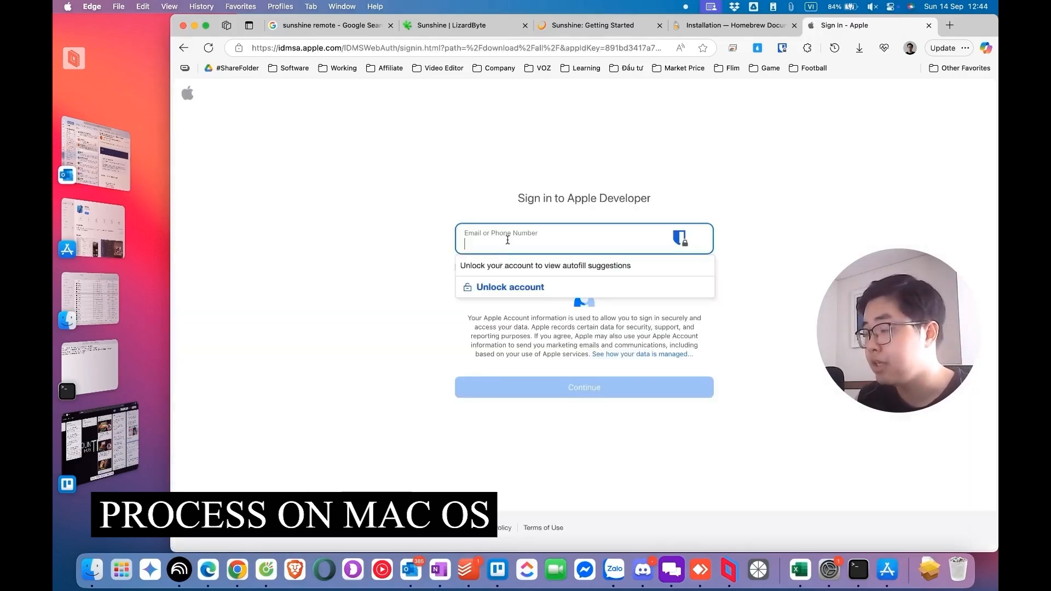
left_click(419, 269)
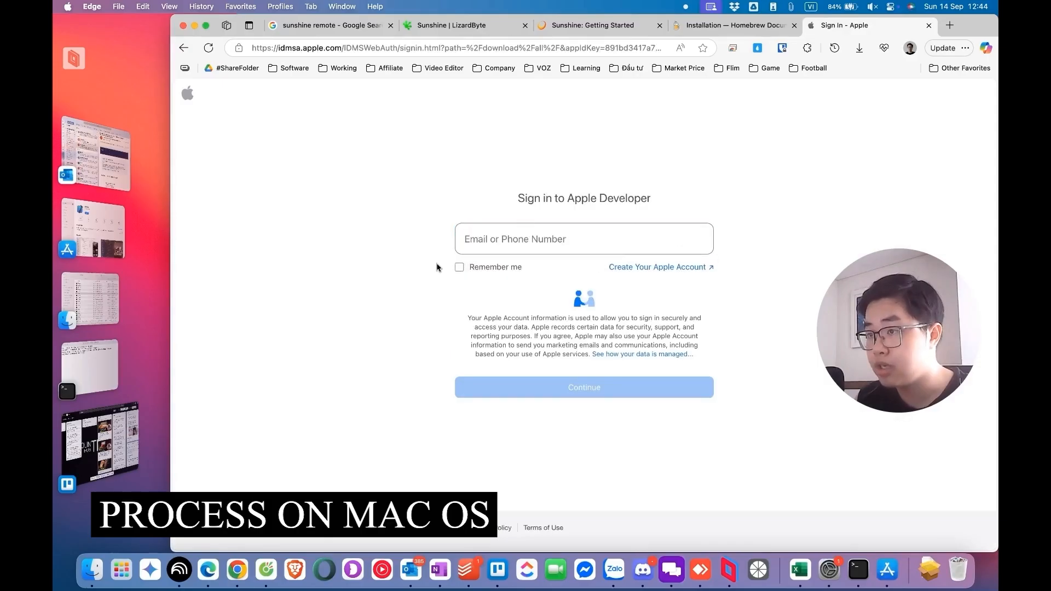
scroll(613, 324, "down", 6)
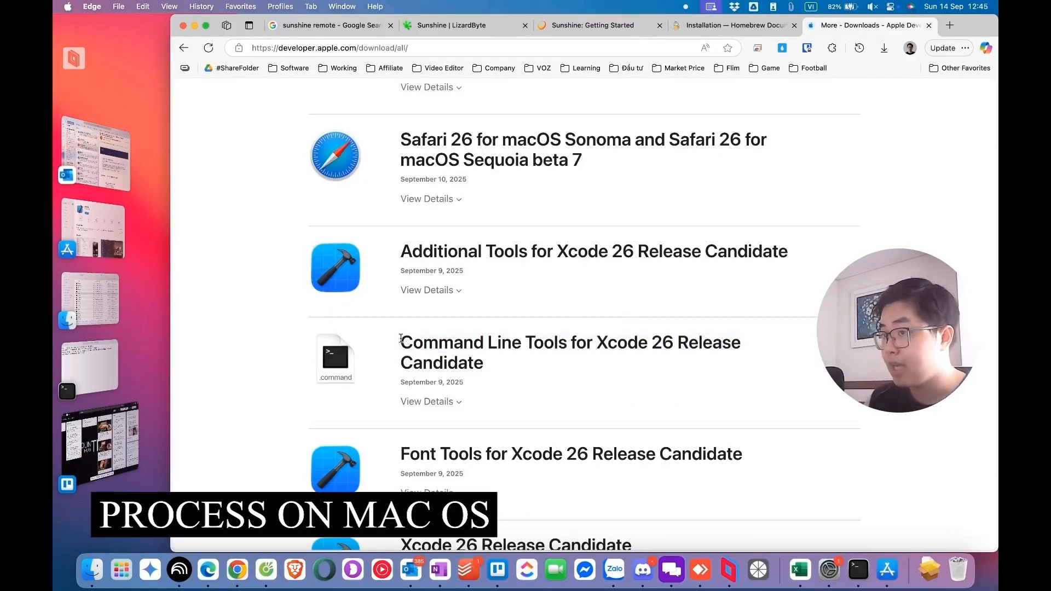
left_click_drag(455, 342, 639, 364)
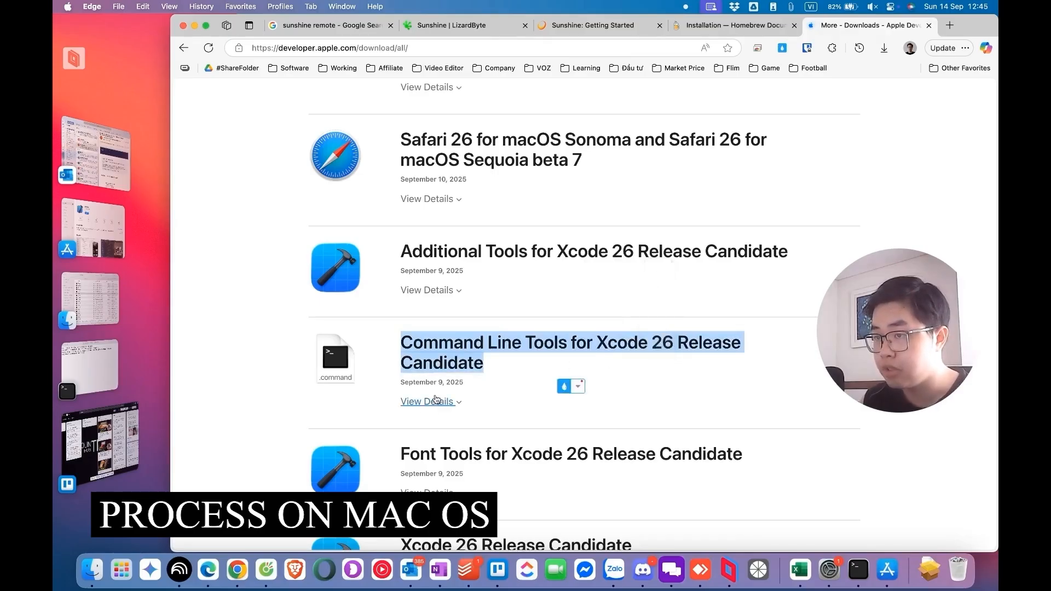
Step: Download Command Line Tools for Xcode 26 Release Candidate, open its disk image, and launch Command Line Tools.pkg
left_click(459, 405)
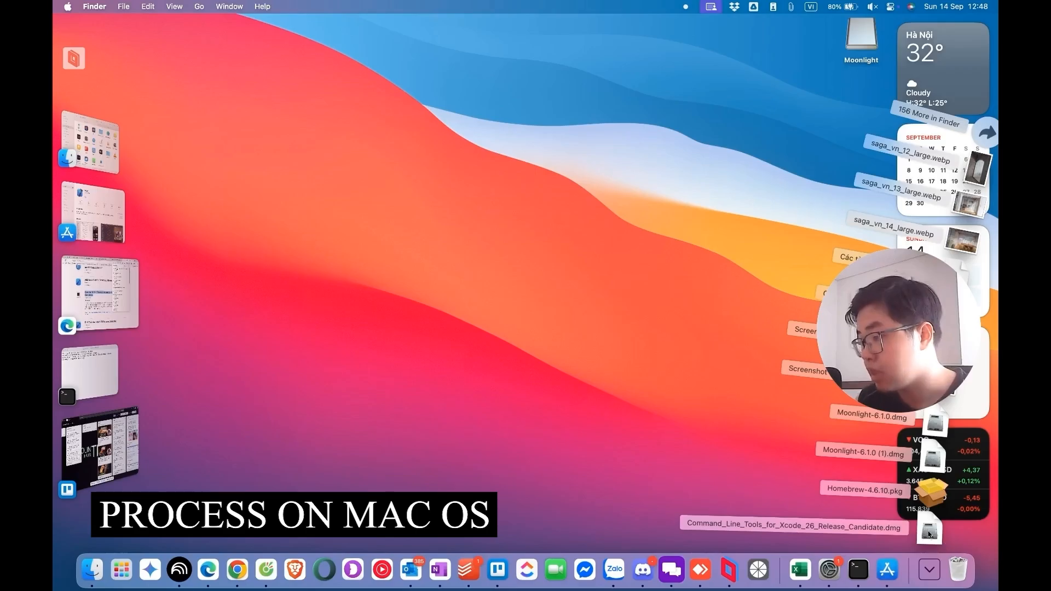
left_click(931, 531)
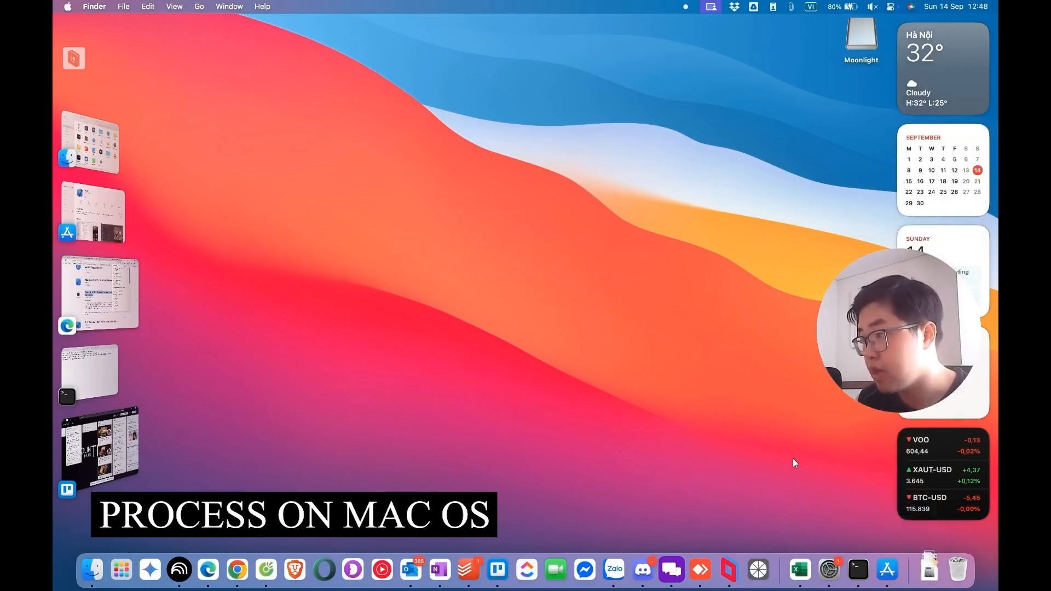
left_click(347, 162)
double_click(347, 162)
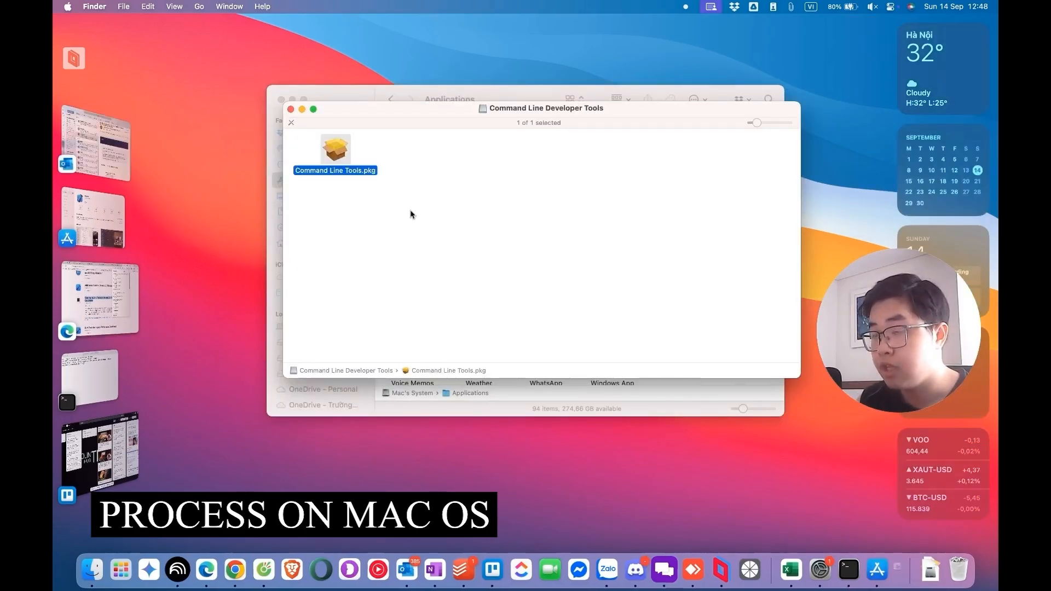
Step: Install the Command Line Tools, accepting the license agreement and entering the account password, and close the installer
left_click(657, 366)
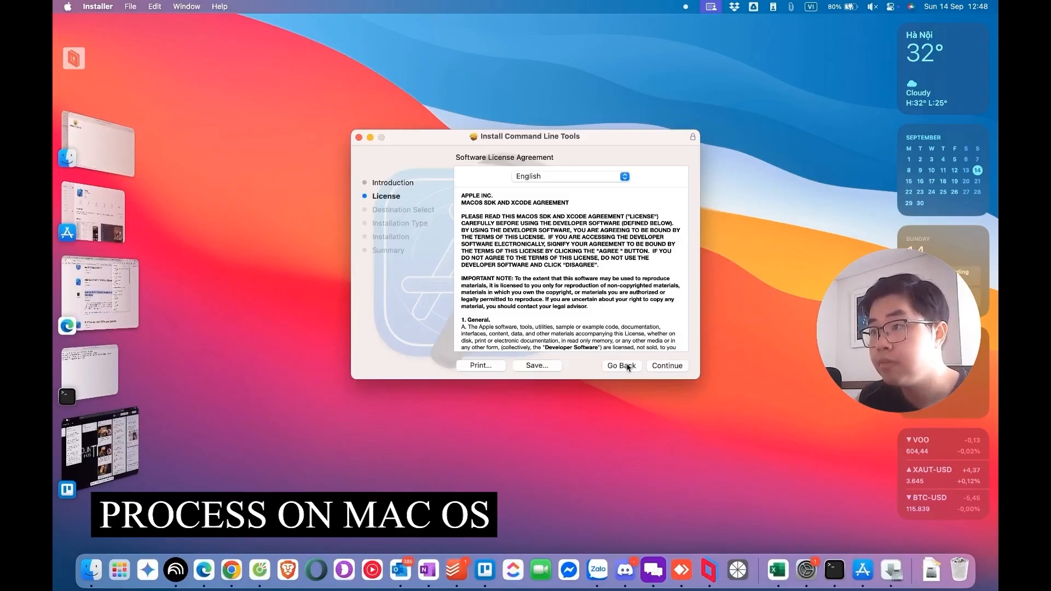
left_click(669, 366)
left_click(628, 291)
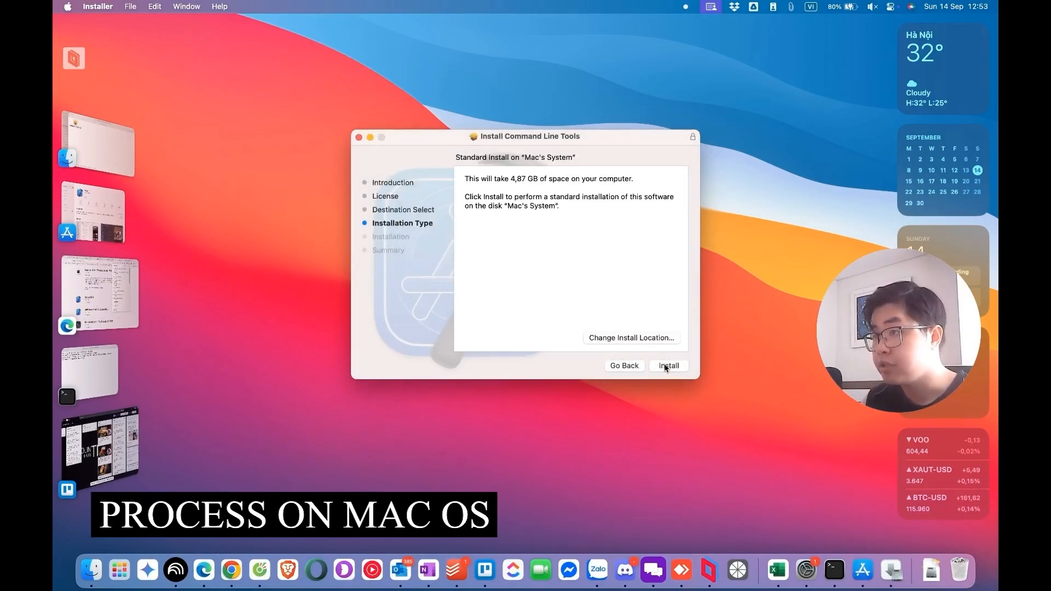
left_click(667, 366)
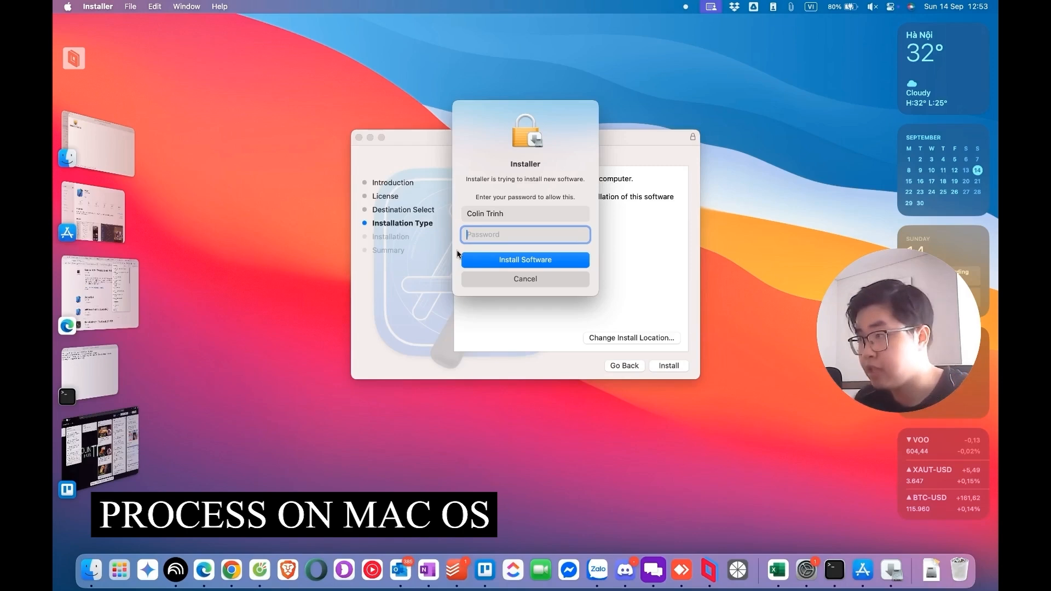
type("•••••••••••")
key("Return")
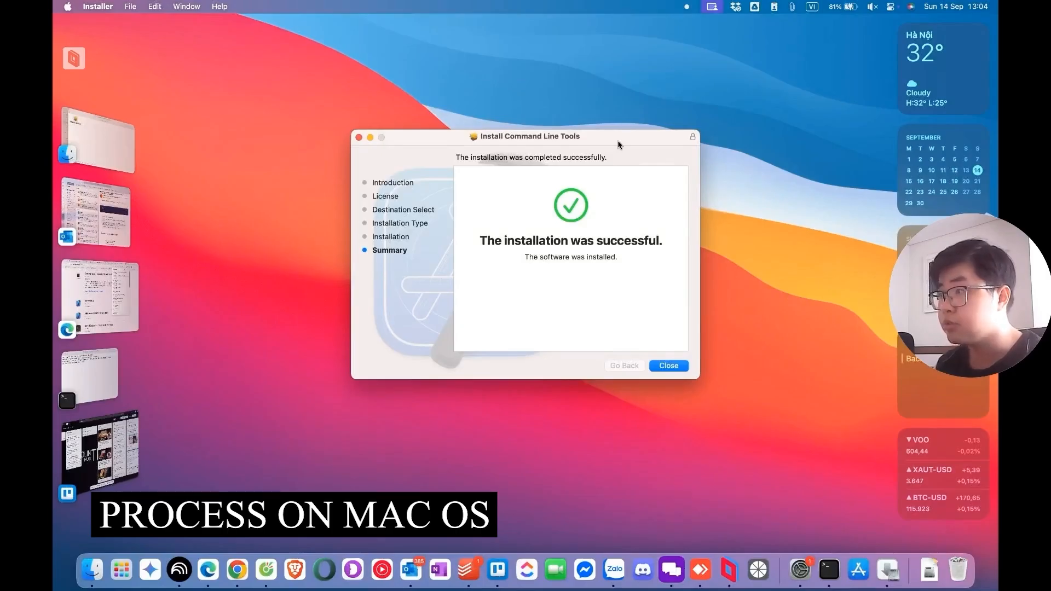
left_click(674, 366)
left_click(809, 491)
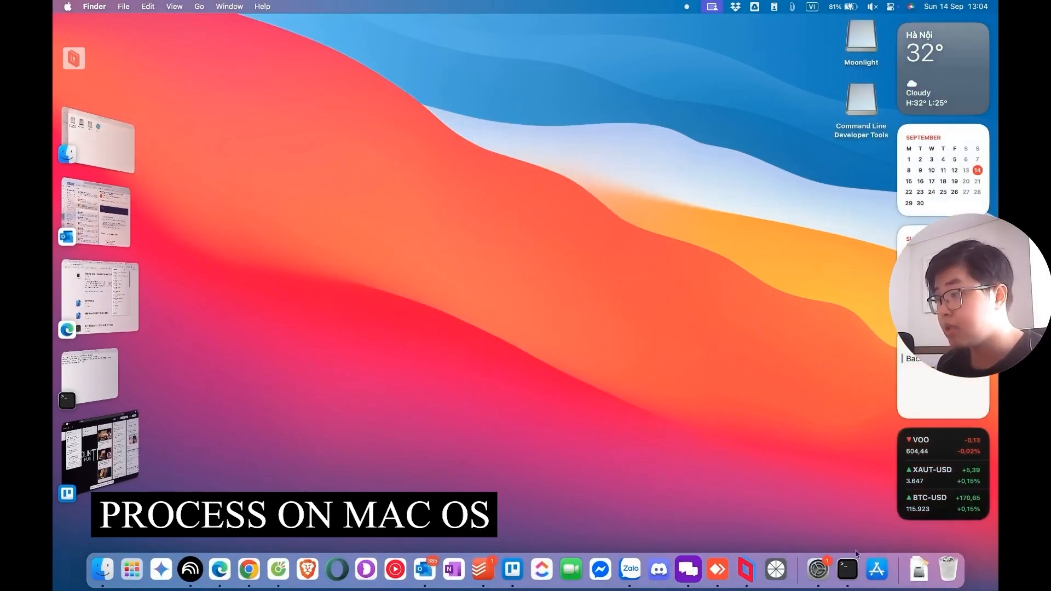
Step: Run Homebrew-4.6.10.pkg as a standard install, authorize it with the account password, and move the finished installer to the Trash
left_click(917, 568)
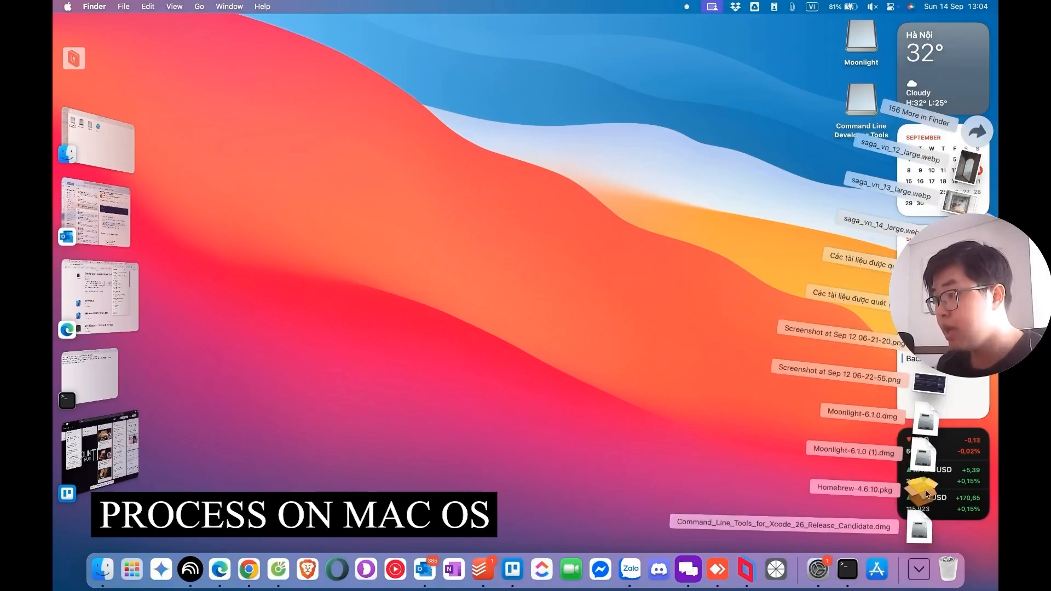
left_click(925, 492)
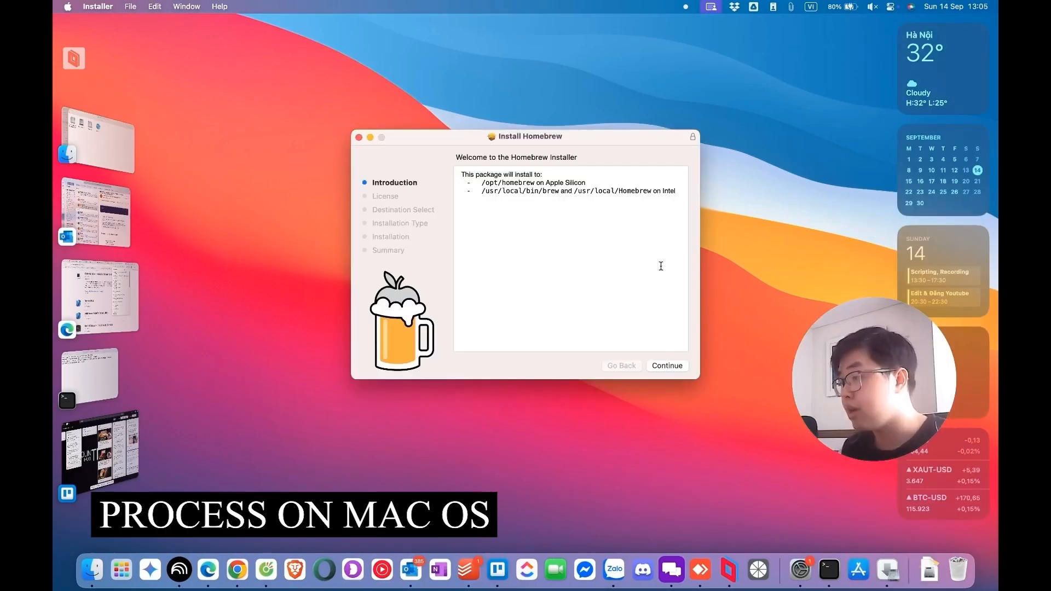
left_click(667, 365)
left_click(667, 365)
left_click(639, 352)
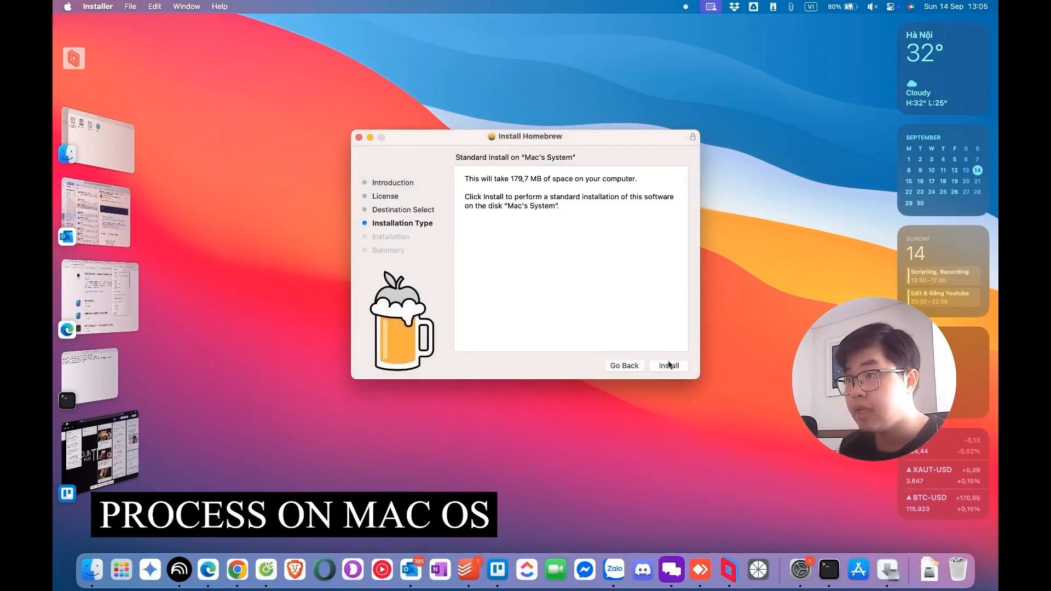
left_click(669, 368)
type("•")
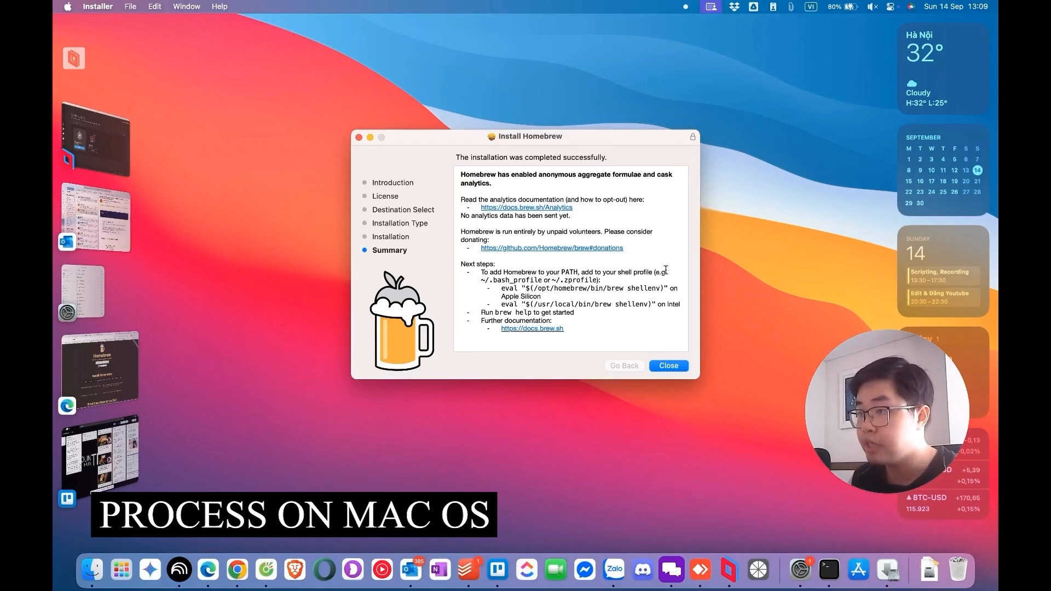
left_click(670, 365)
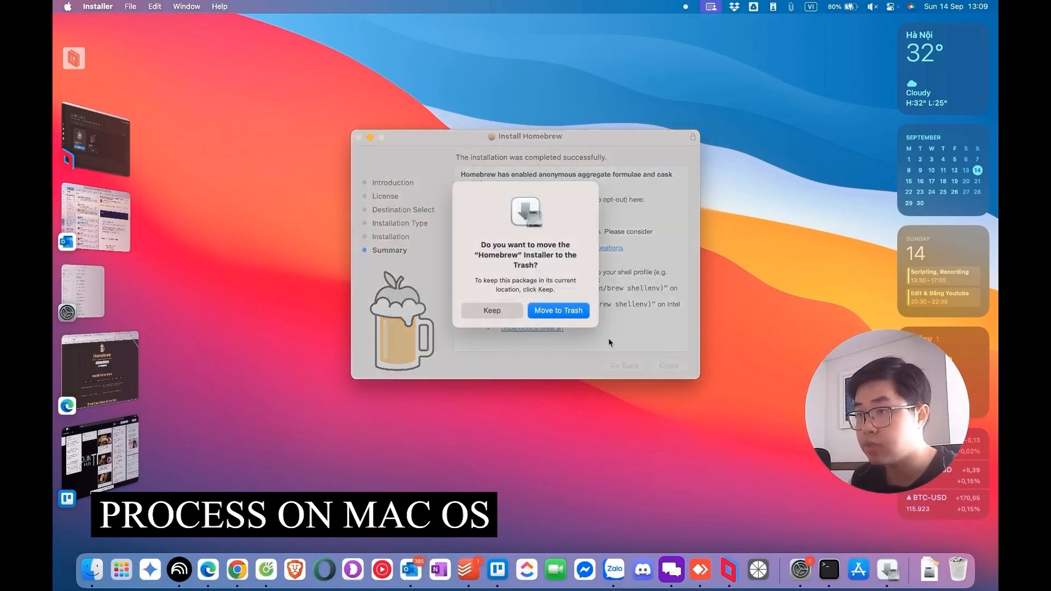
left_click(555, 311)
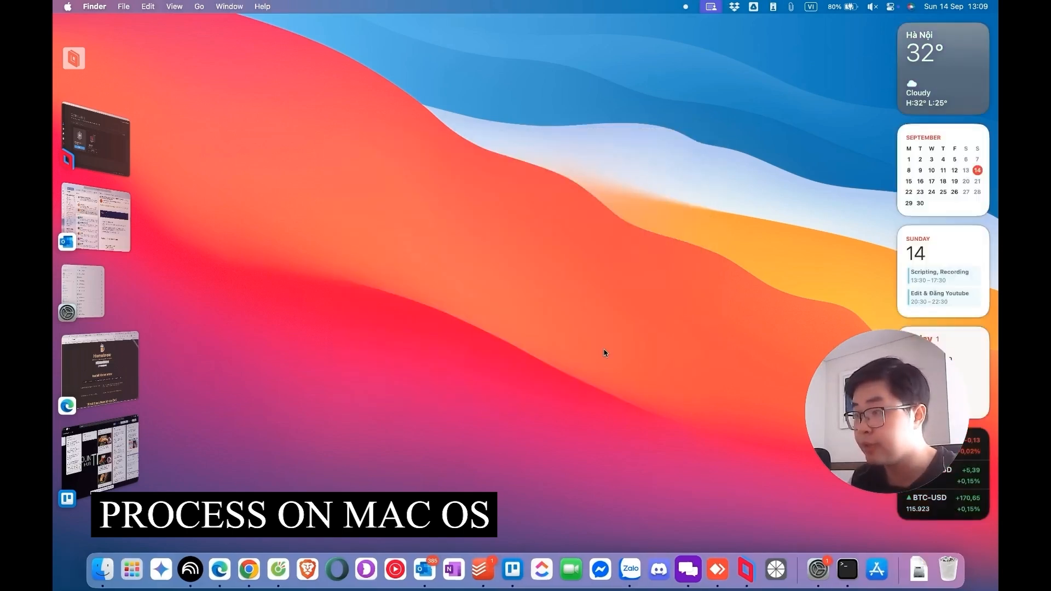
Step: Copy the macOS Homebrew install commands from Sunshine's Getting Started page and run brew tap LizardByte/homebrew and brew install sunshine in Terminal
left_click(219, 569)
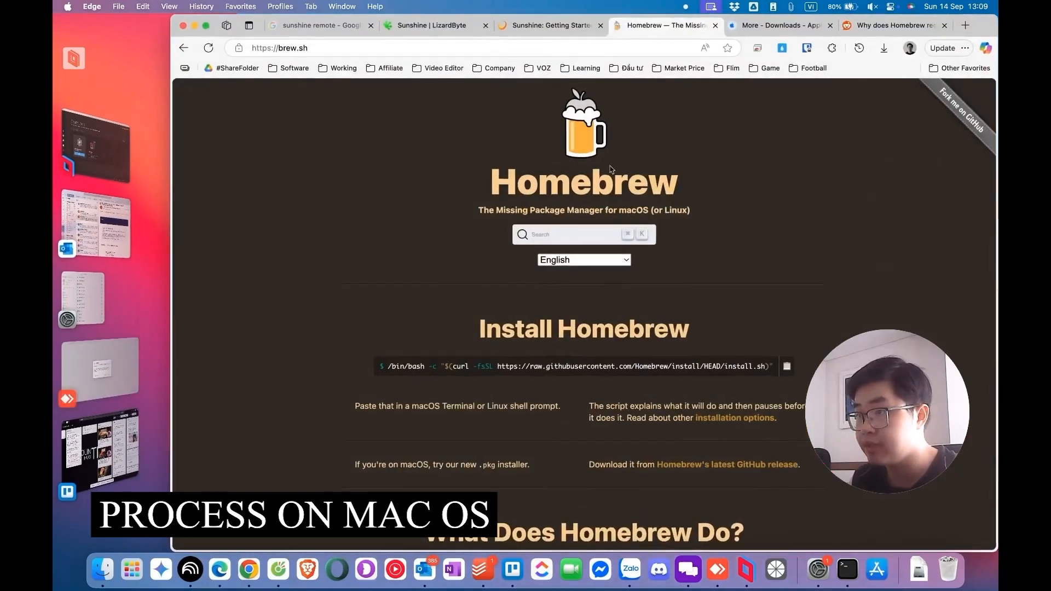
left_click(523, 324)
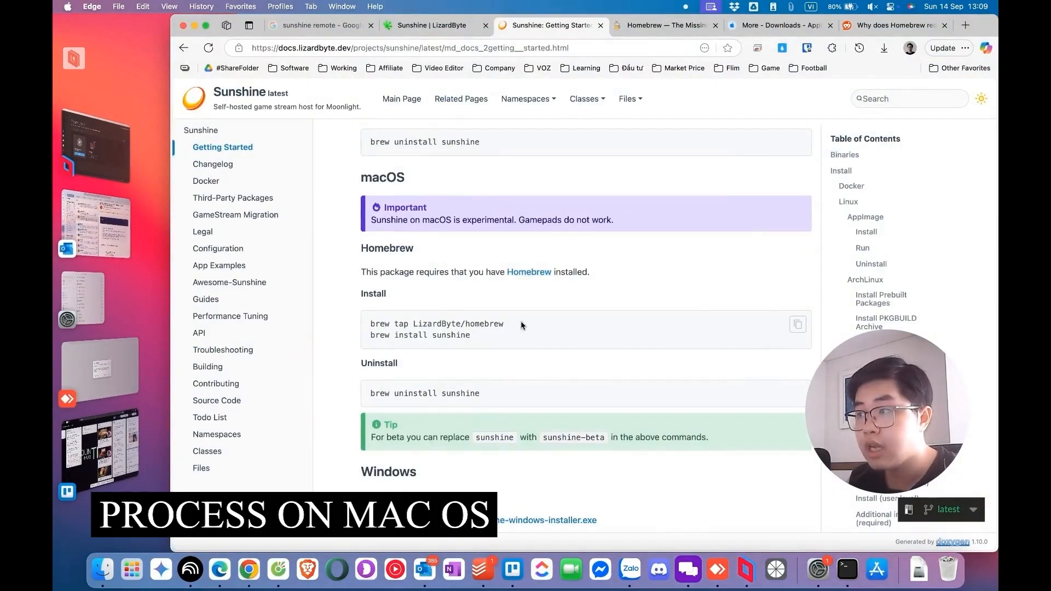
left_click(799, 326)
left_click(847, 569)
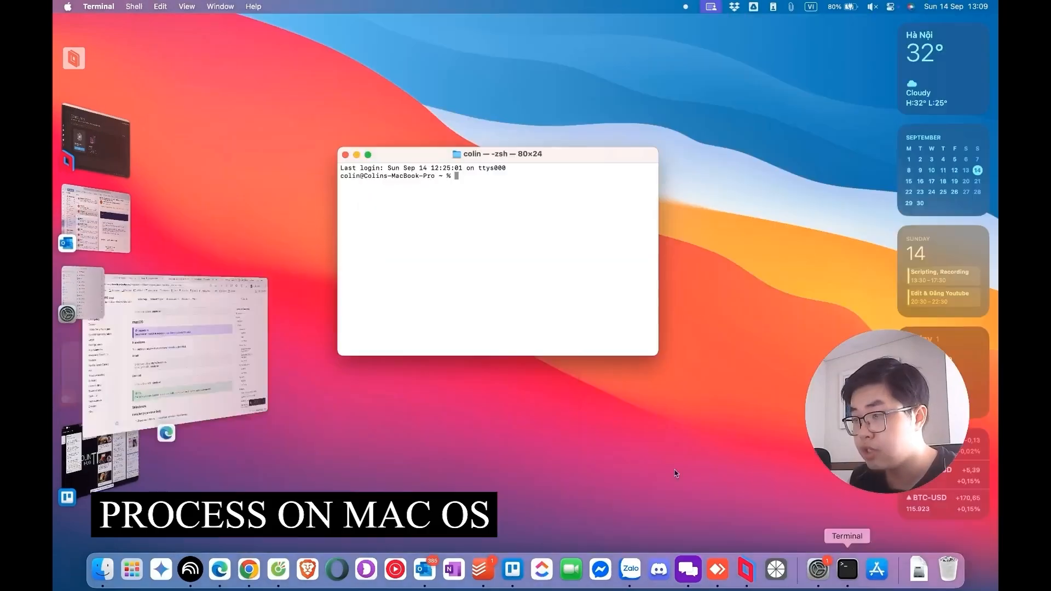
key("super+v")
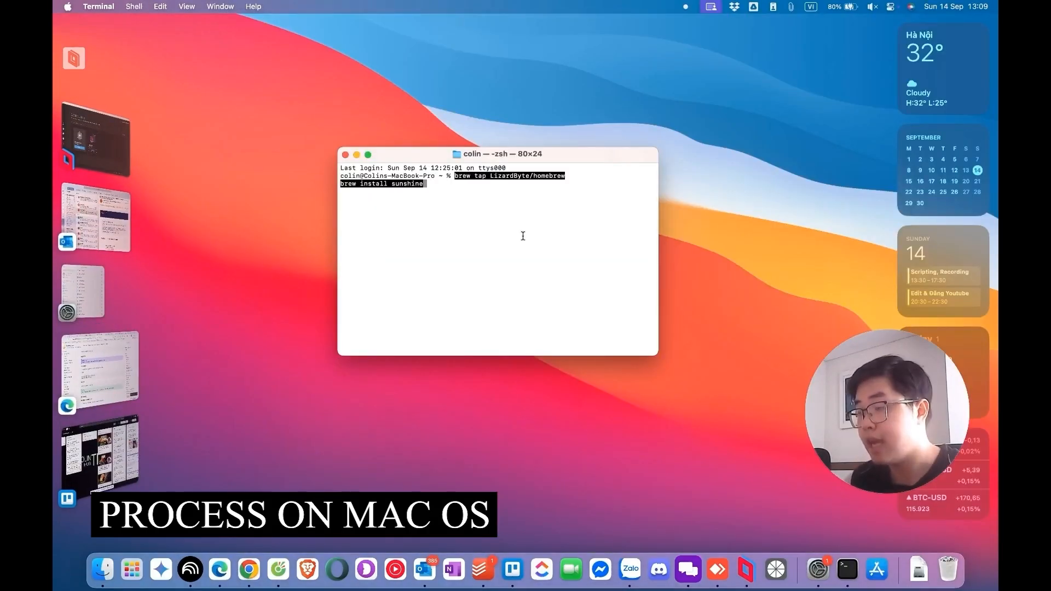
key("Return")
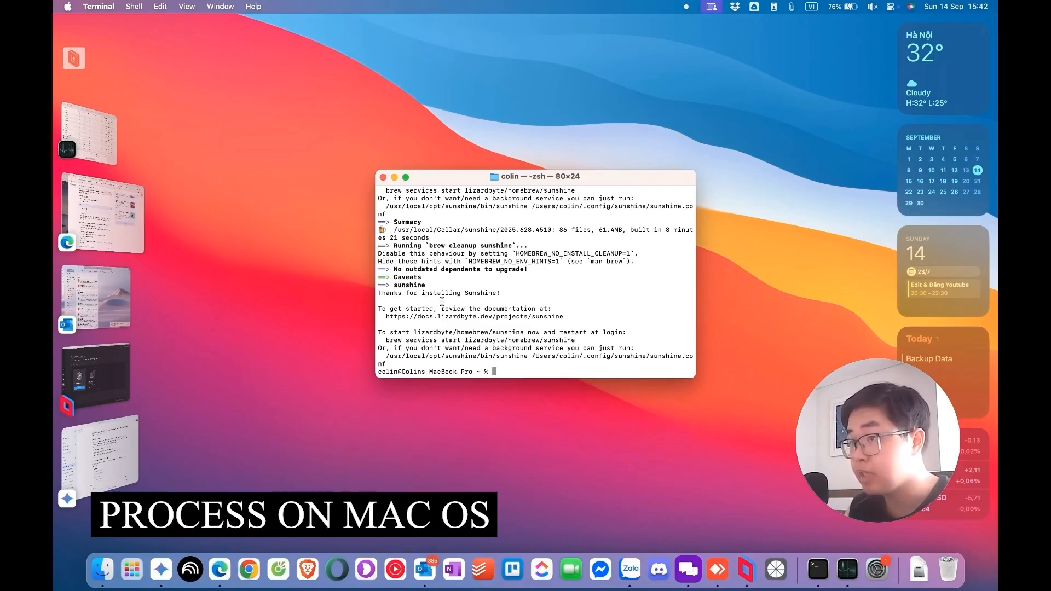
Step: Copy the service start command from the Terminal output and run brew services start lizardbyte/homebrew/sunshine
triple_click(518, 293)
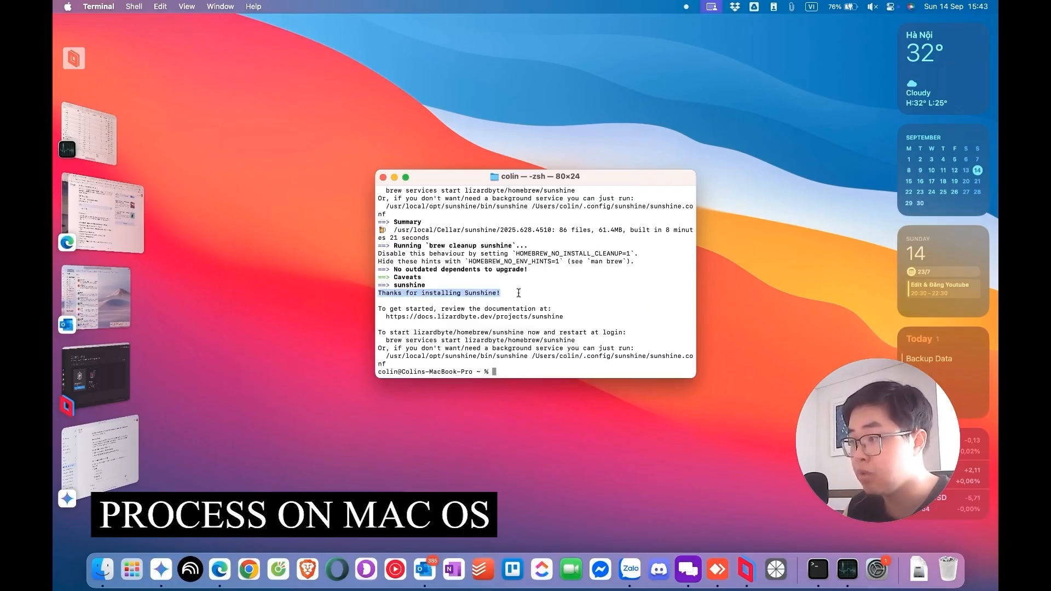
triple_click(443, 339)
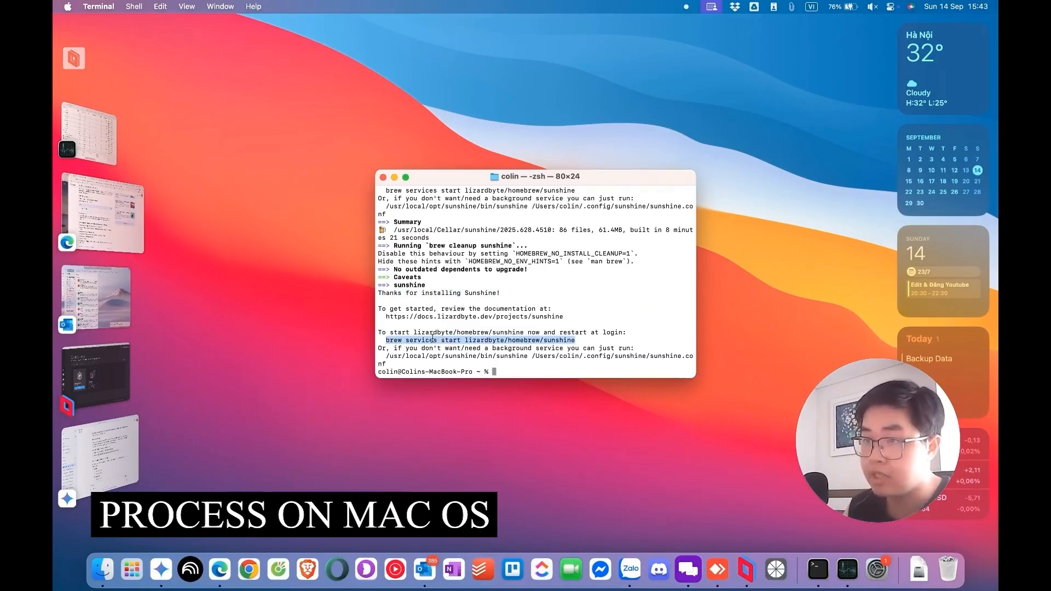
left_click(503, 372)
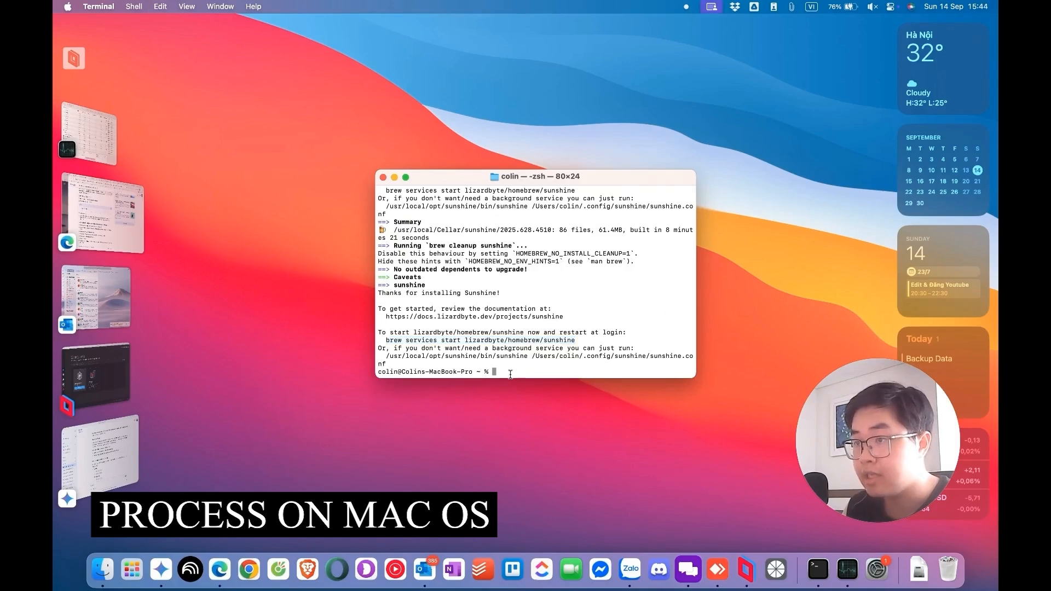
key("super+v")
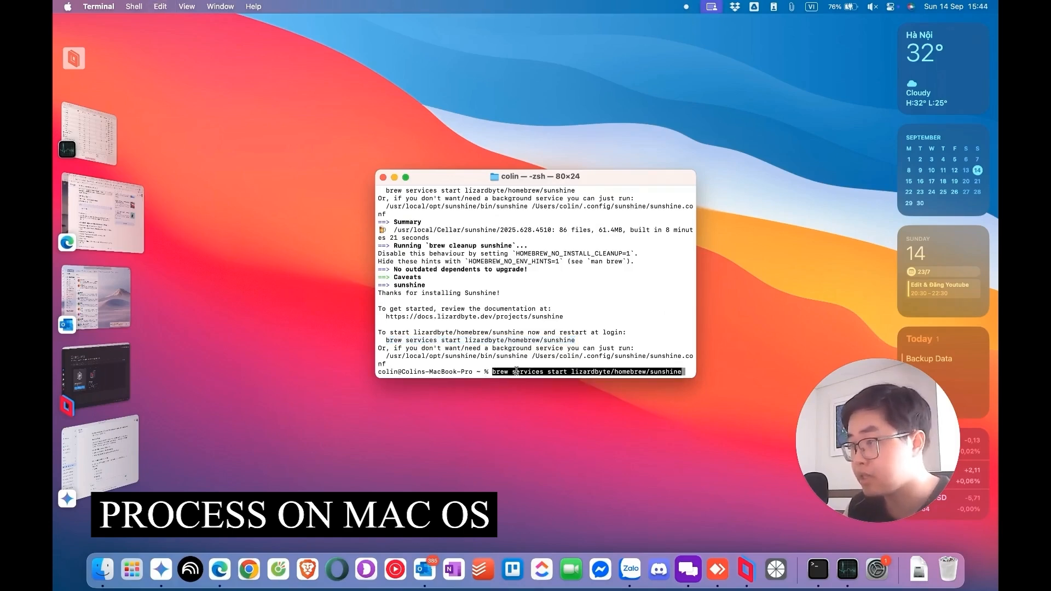
key("Return")
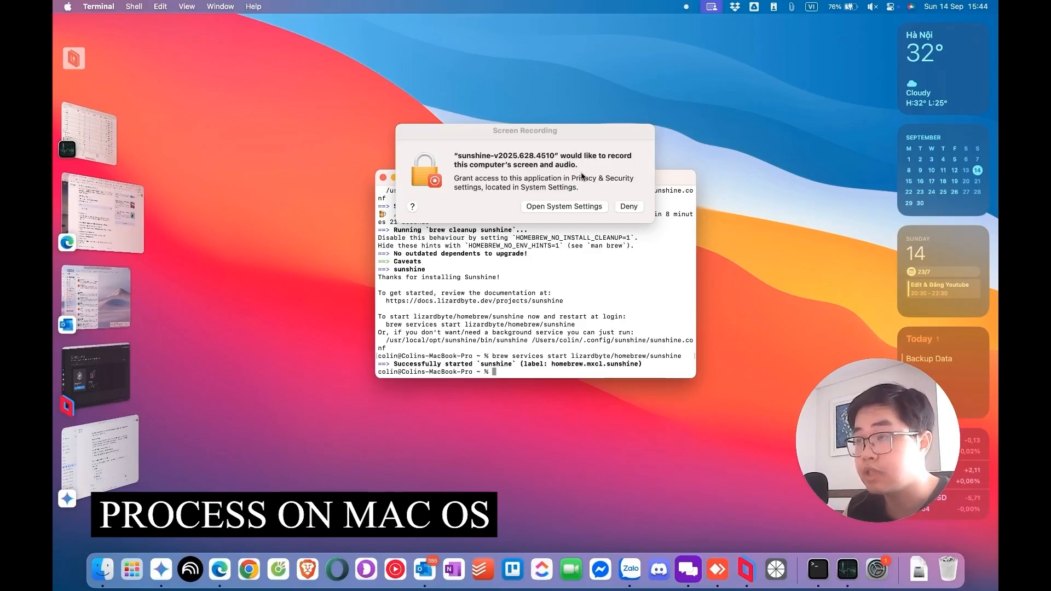
Step: Allow sunshine-v2025.628 under Screen & System Audio Recording in System Settings and return to Terminal
left_click(573, 208)
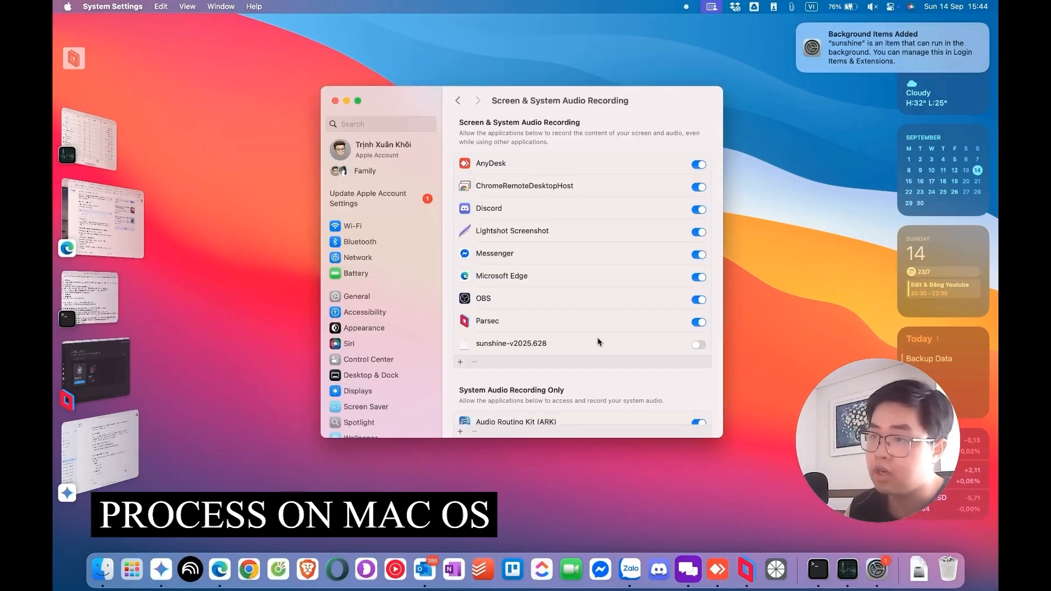
left_click(699, 345)
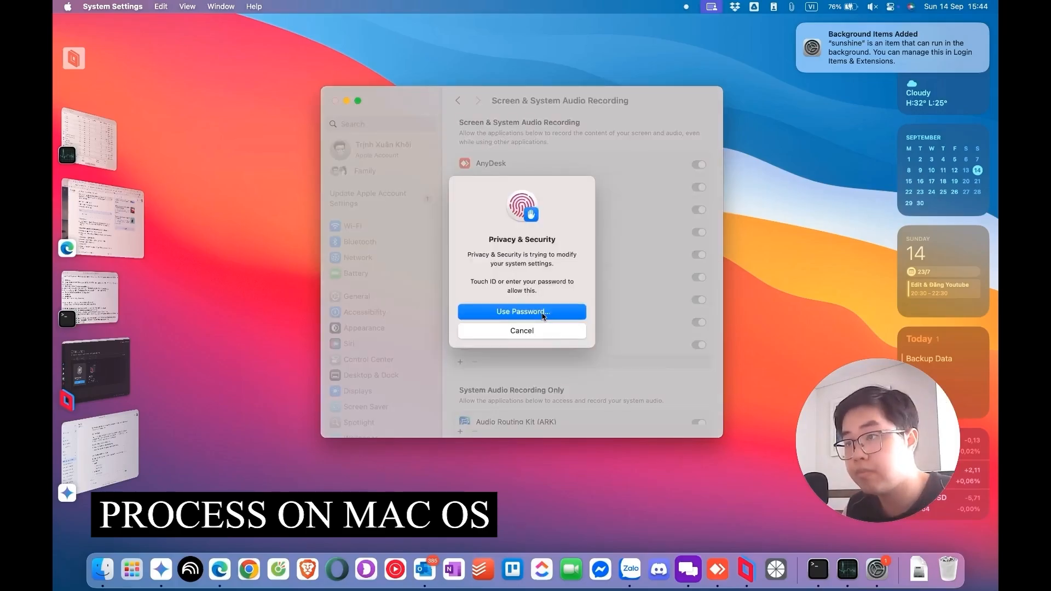
mouse_move(808, 61)
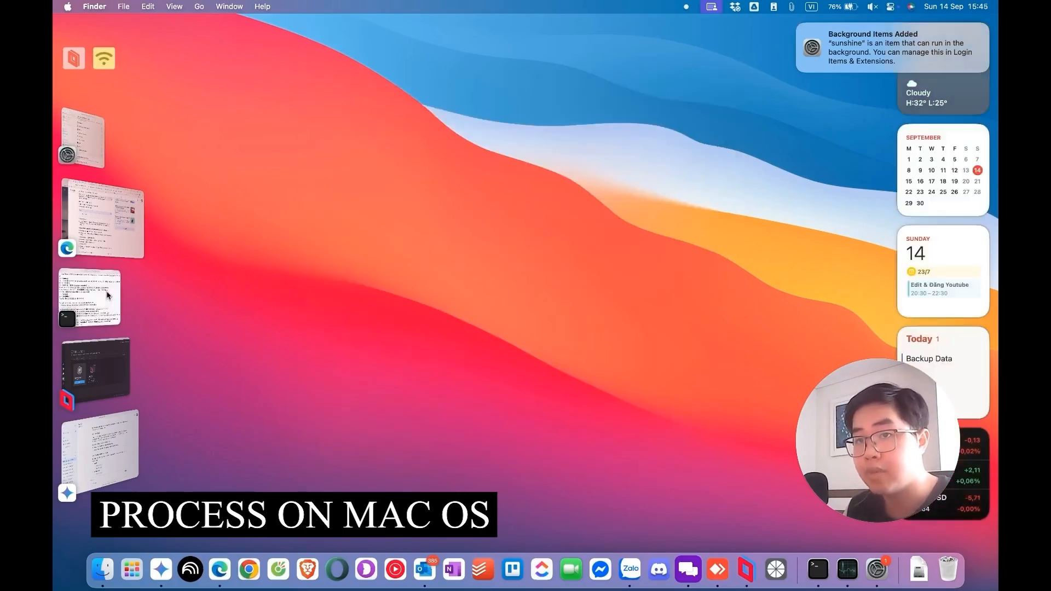
left_click(90, 298)
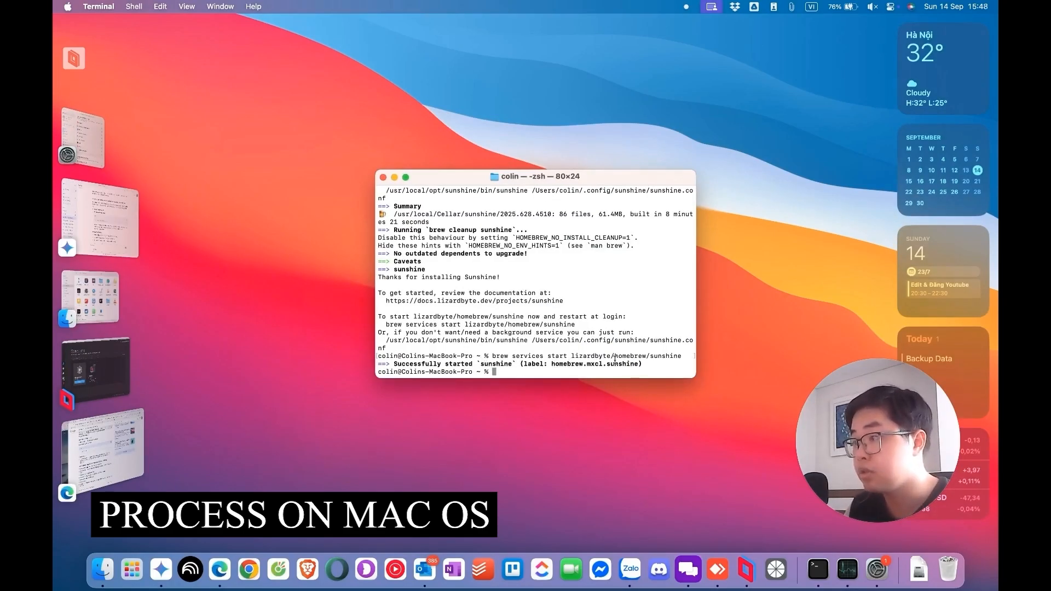
left_click(104, 455)
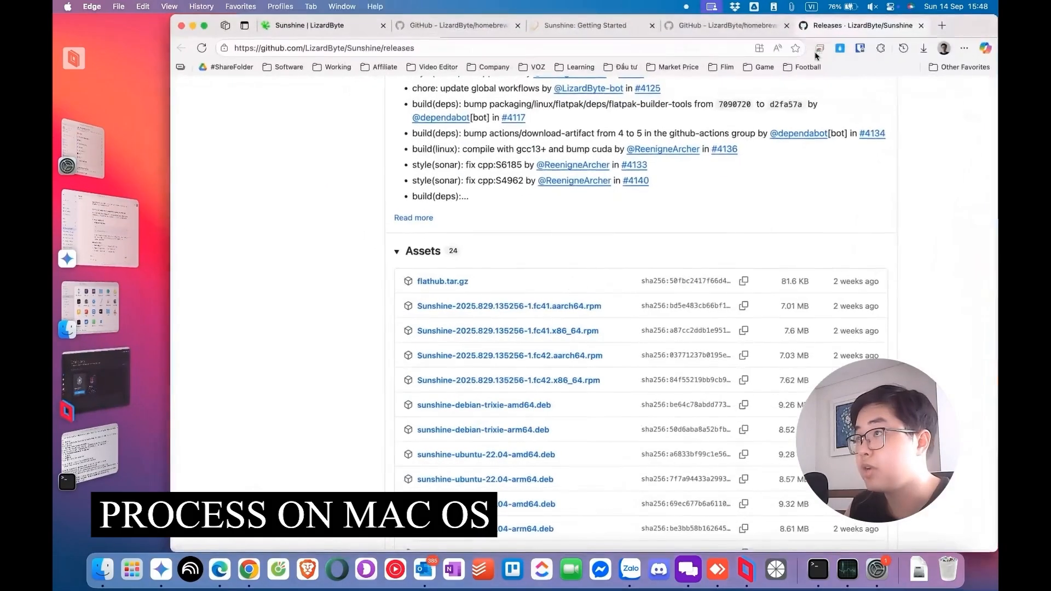
left_click(943, 25)
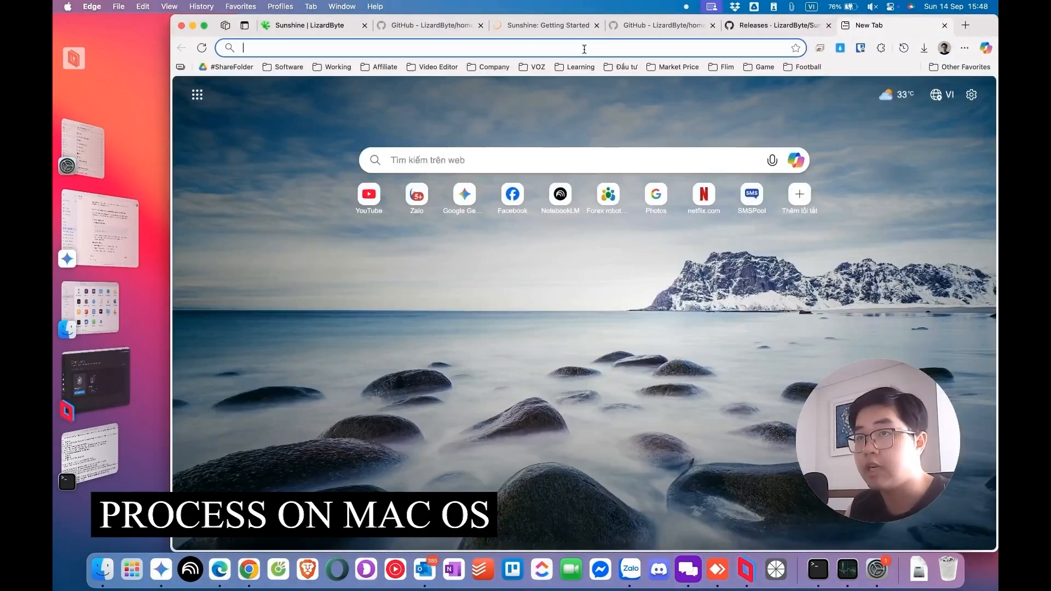
key("super+v")
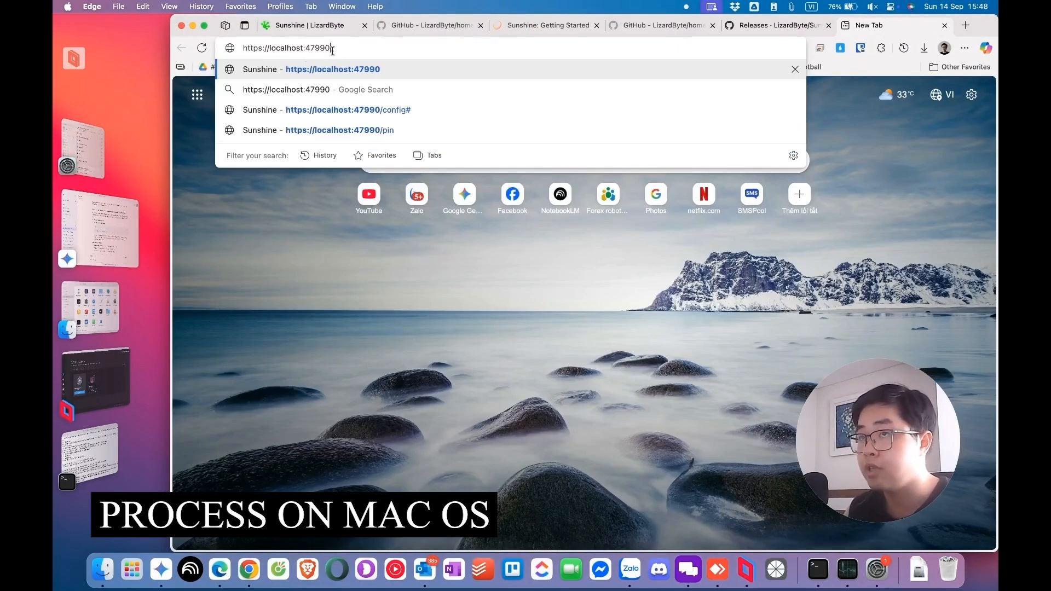
key("Return")
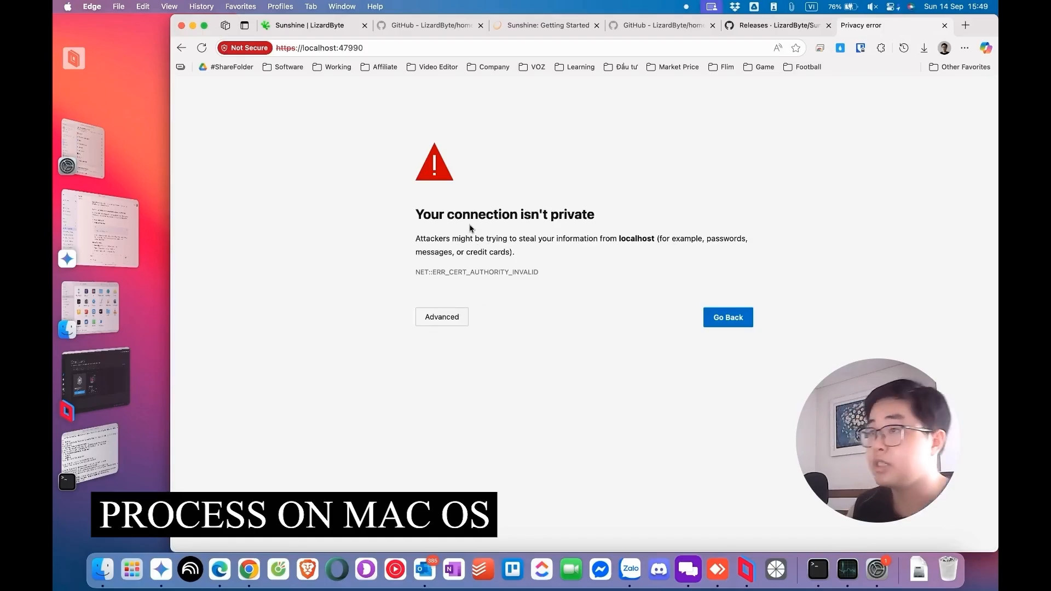
left_click(444, 318)
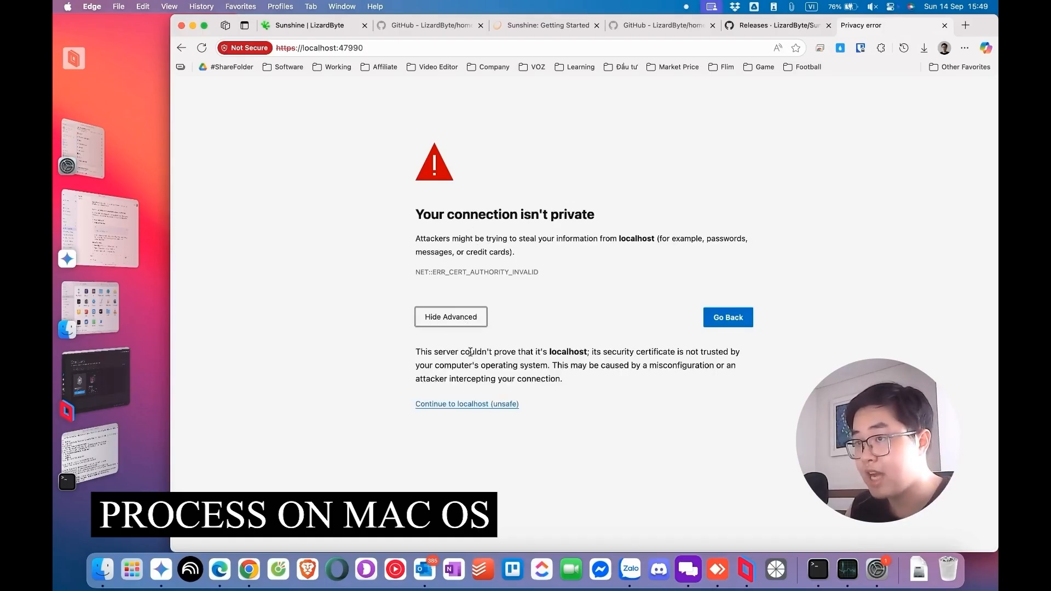
left_click(457, 405)
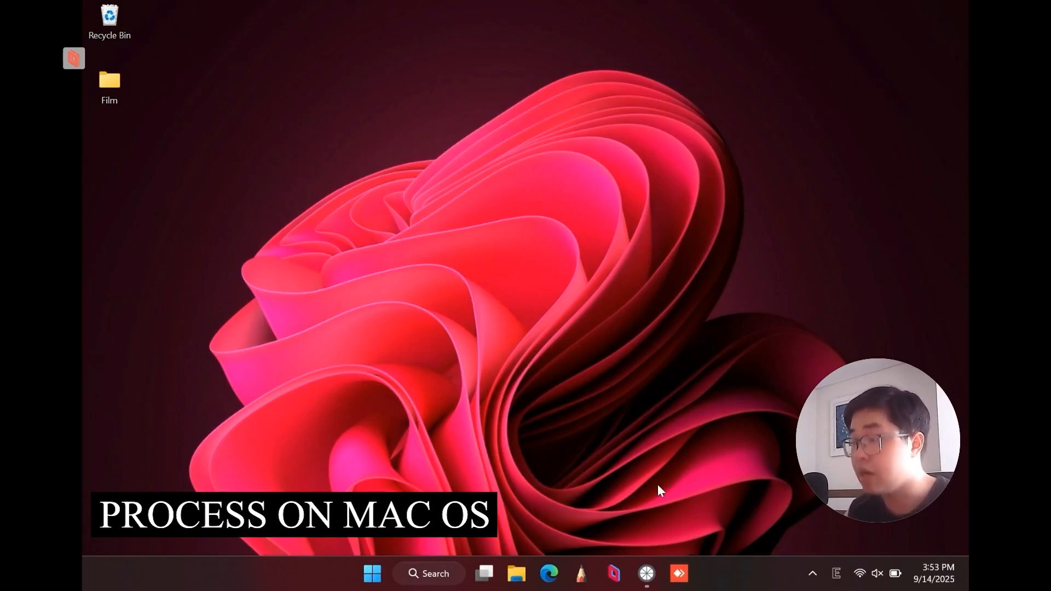
Step: Switch to Moonlight on the Windows computer and start pairing with the locked MacBook
left_click(646, 573)
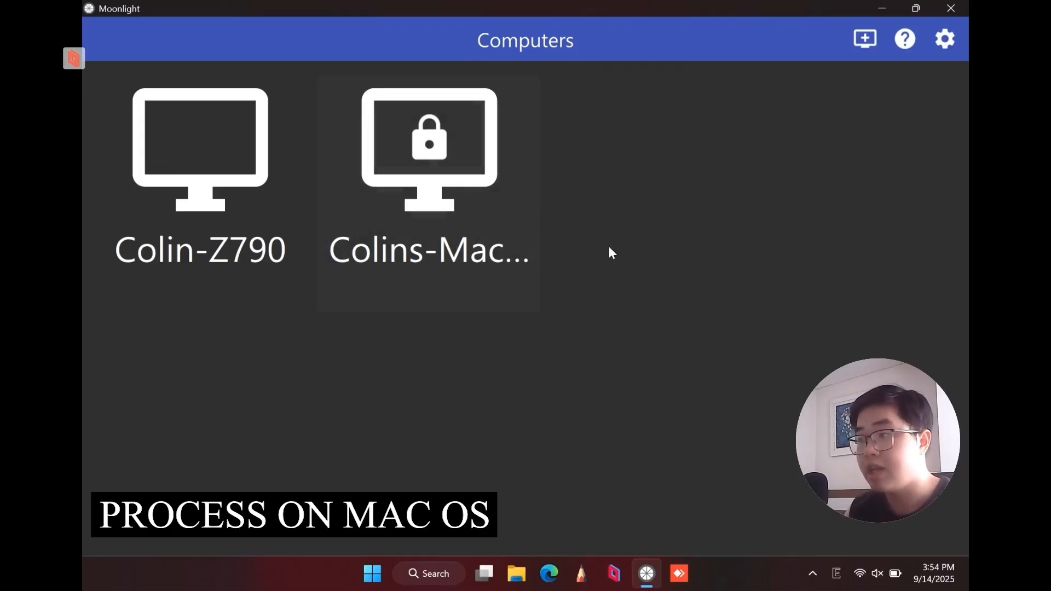
left_click(865, 39)
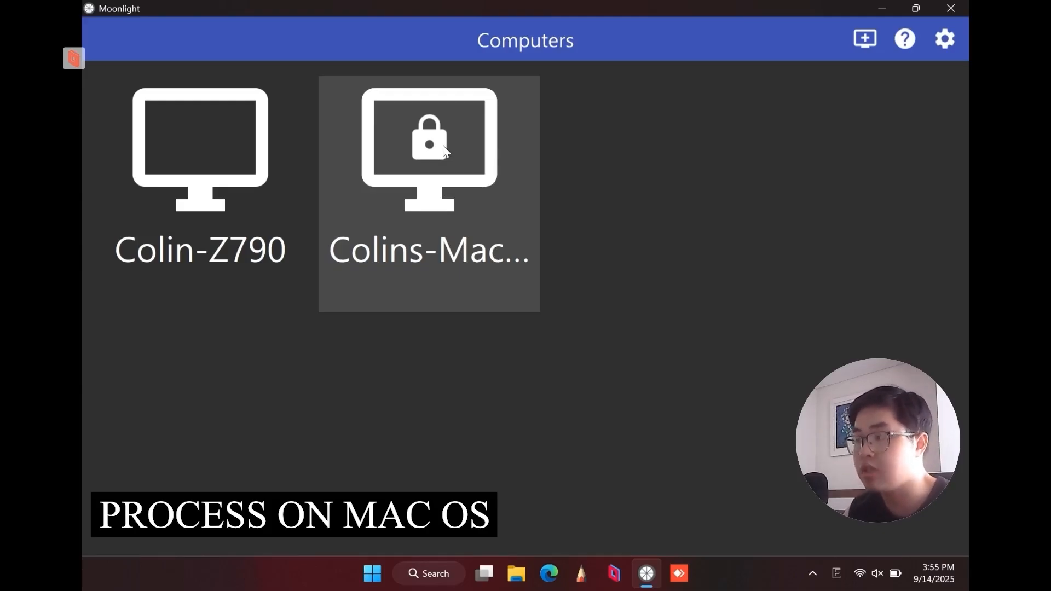
left_click(458, 174)
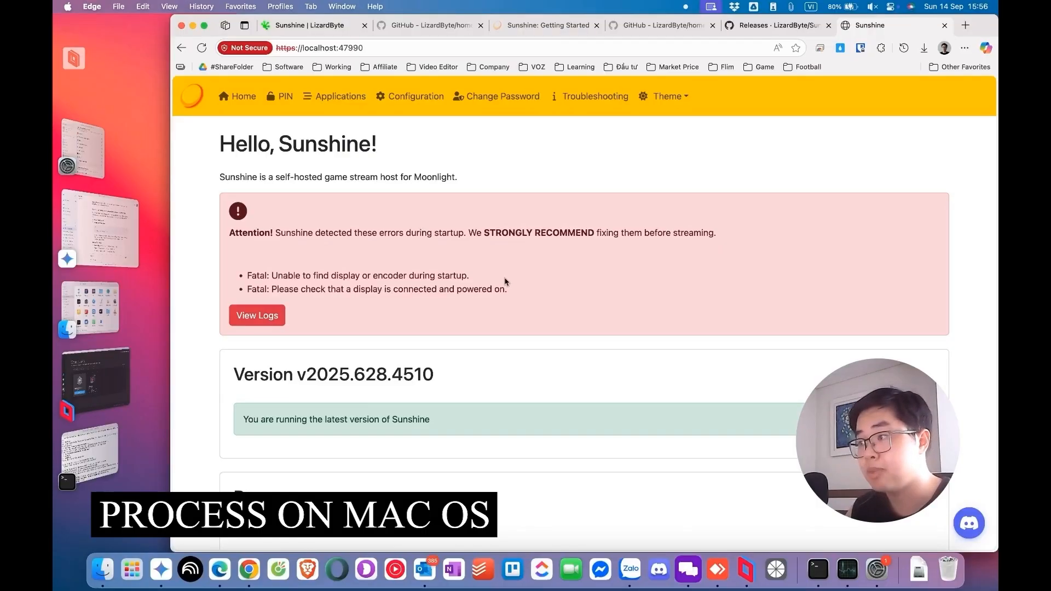
Step: Open Sunshine's PIN Pairing page on the Mac, enter the pairing PIN and a device name for the Surface Go, and send the request
left_click(289, 103)
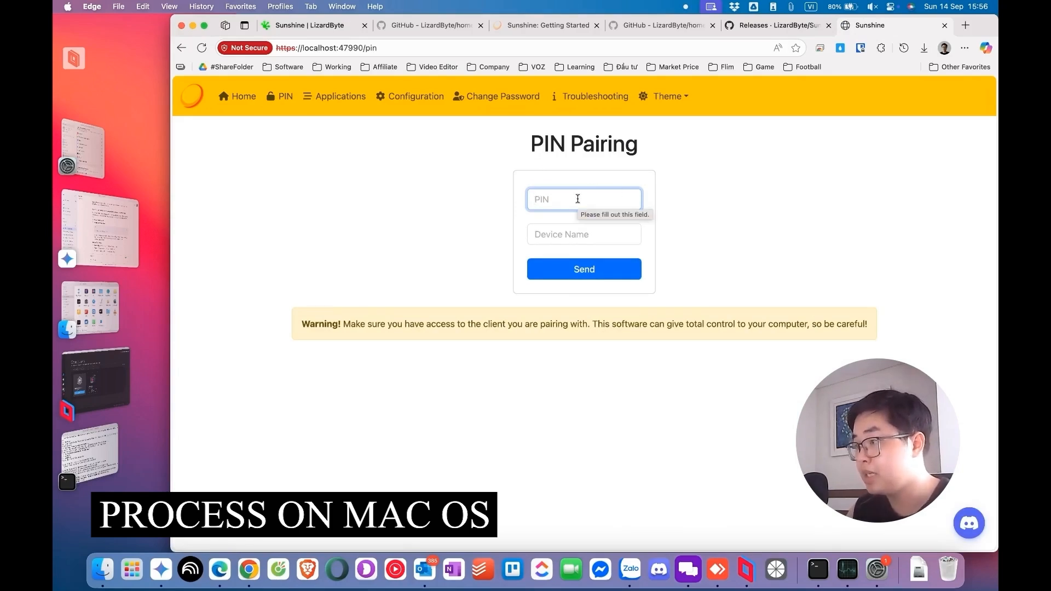
type("9848")
left_click(578, 235)
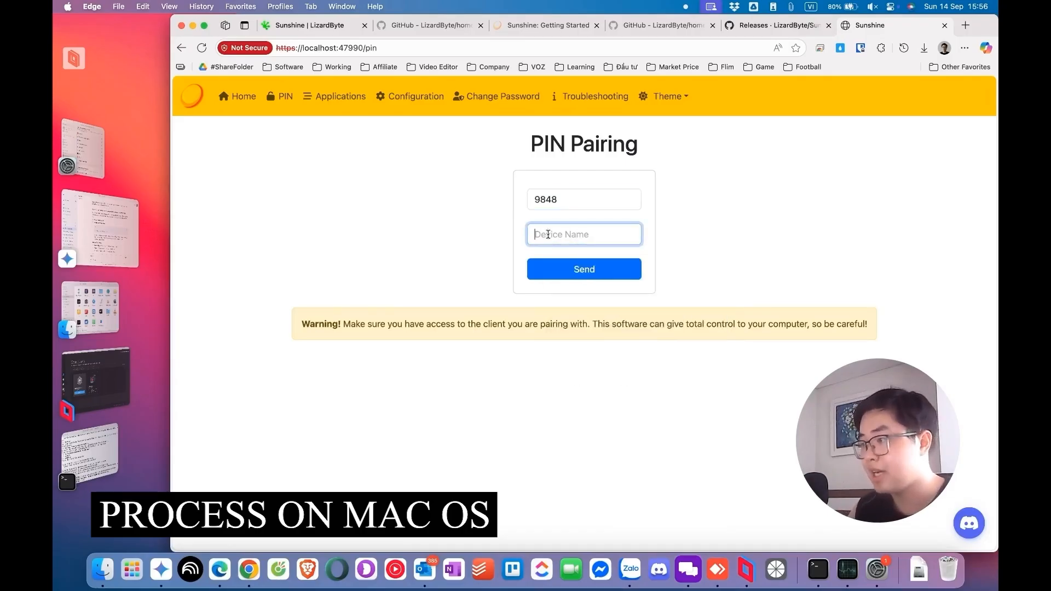
type("Colin's Surface Go")
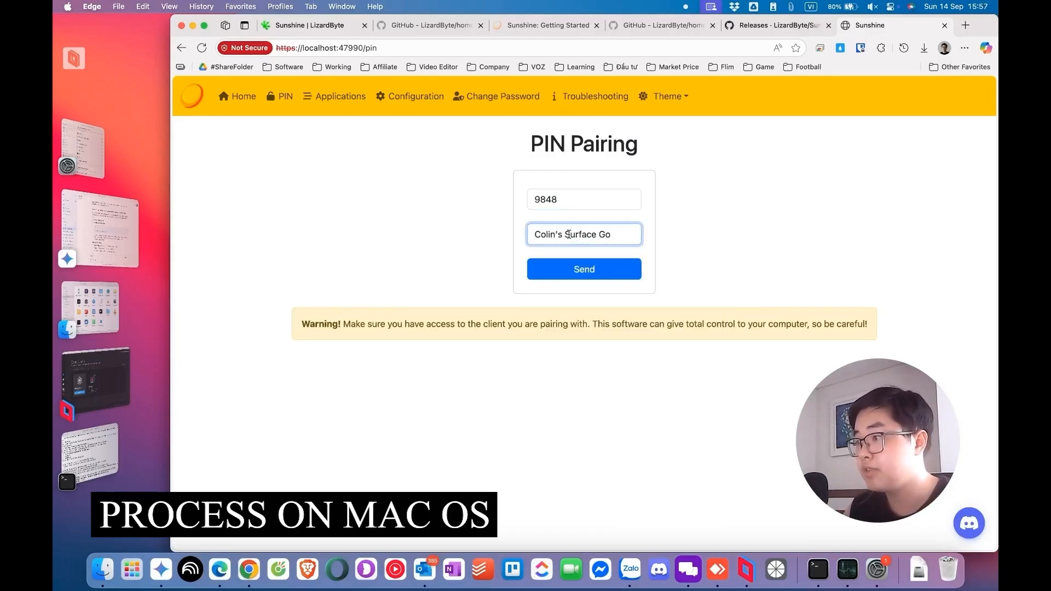
left_click(579, 277)
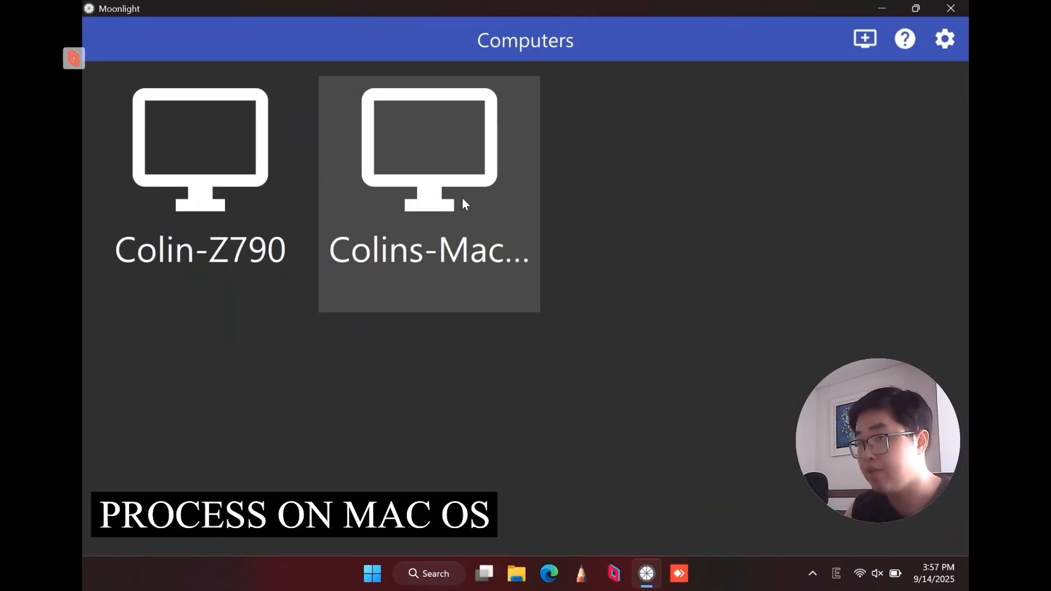
Step: Open the paired MacBook in Moonlight on Windows and start its Desktop stream
left_click(430, 196)
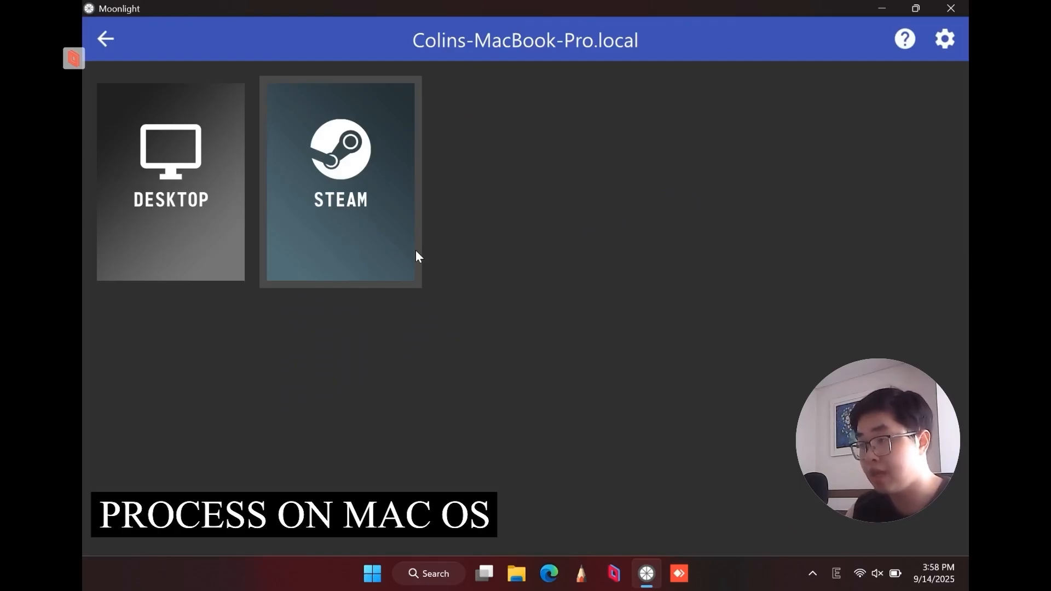
left_click(181, 222)
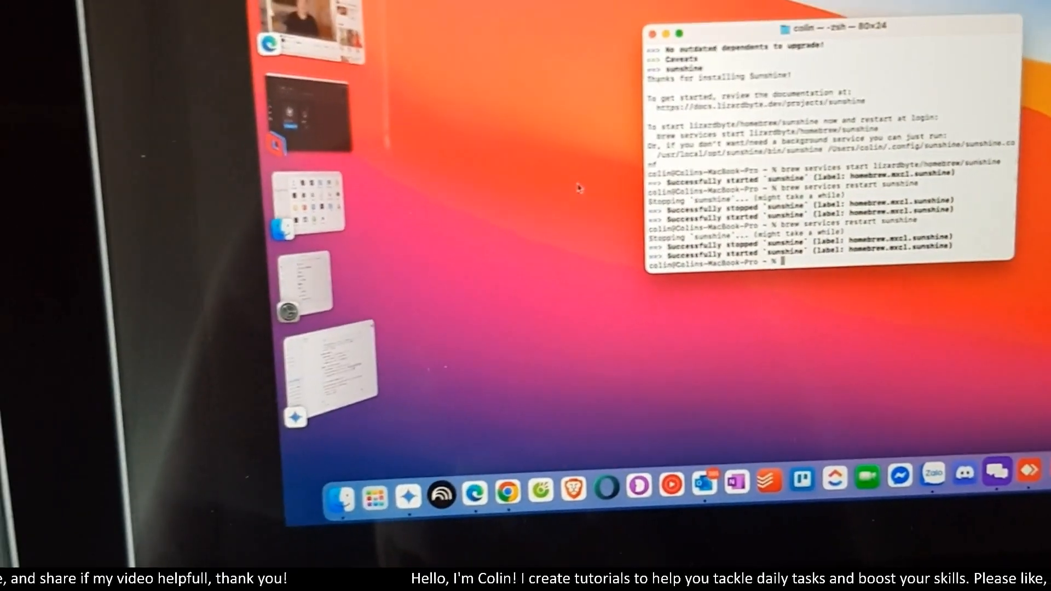
left_click(584, 203)
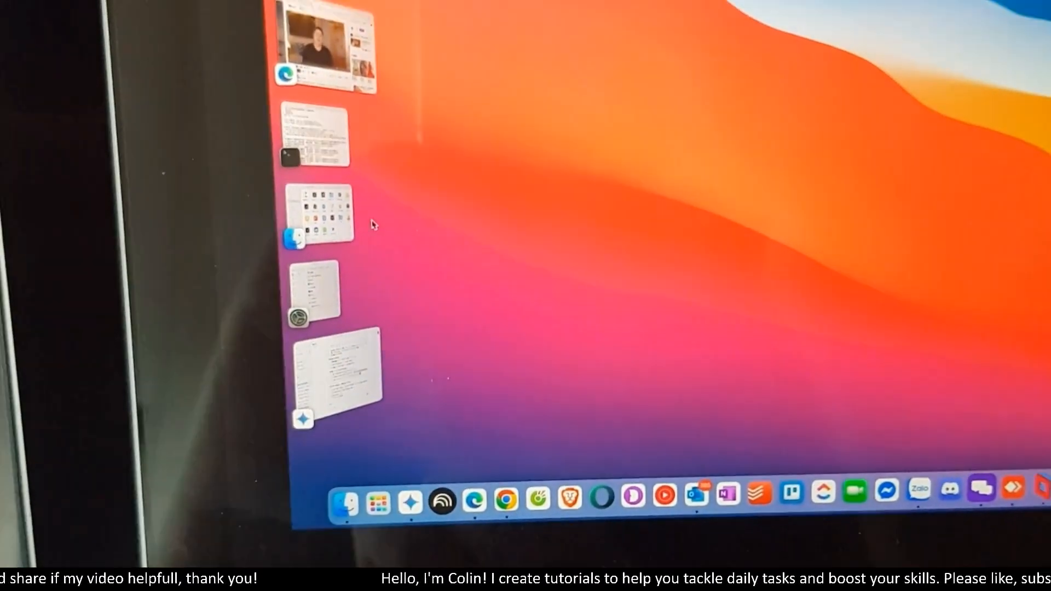
left_click(364, 210)
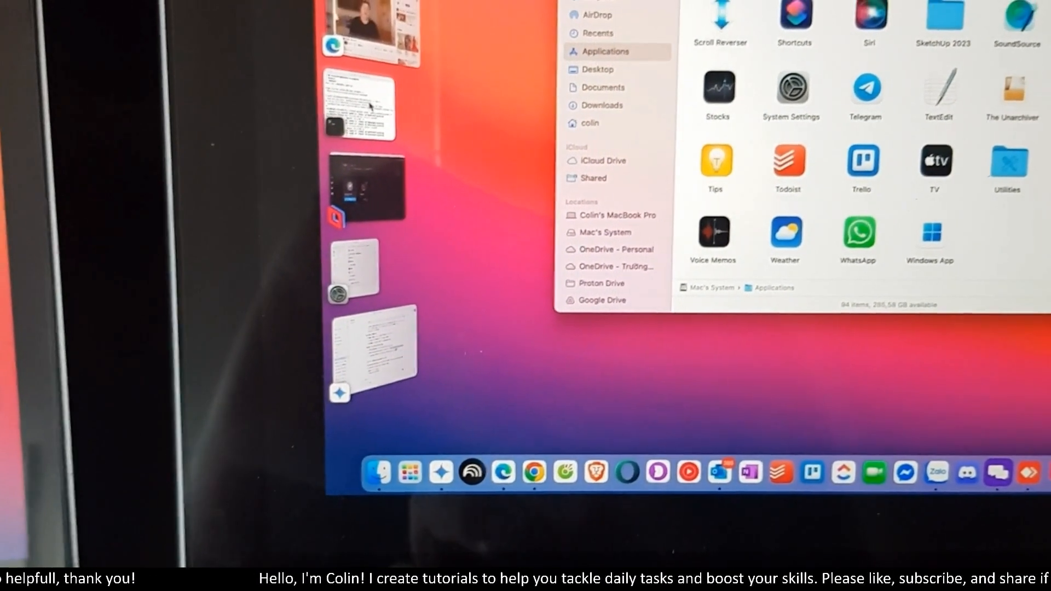
left_click(382, 94)
left_click(345, 258)
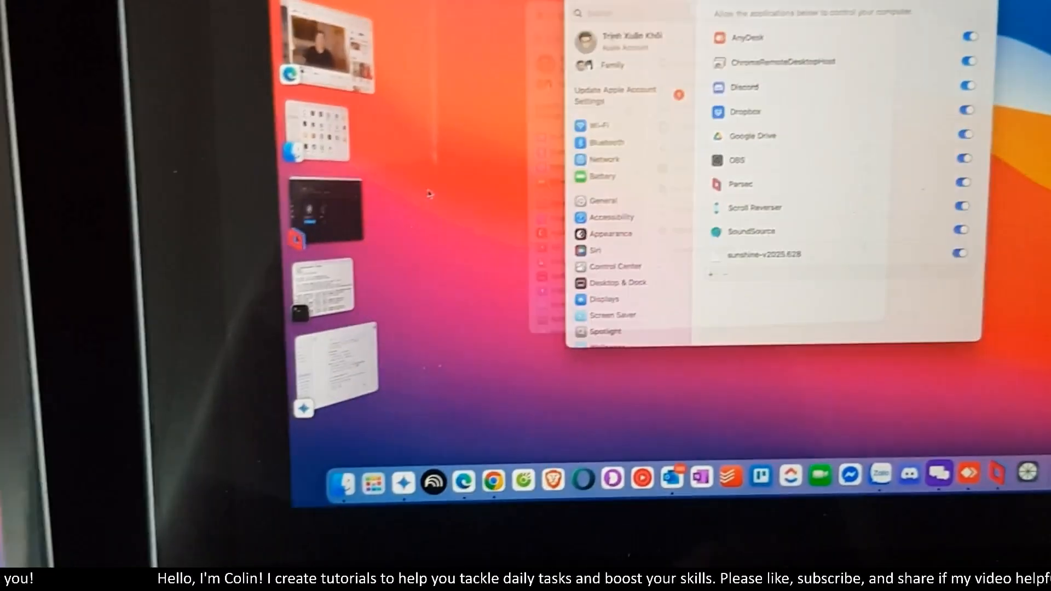
left_click(430, 193)
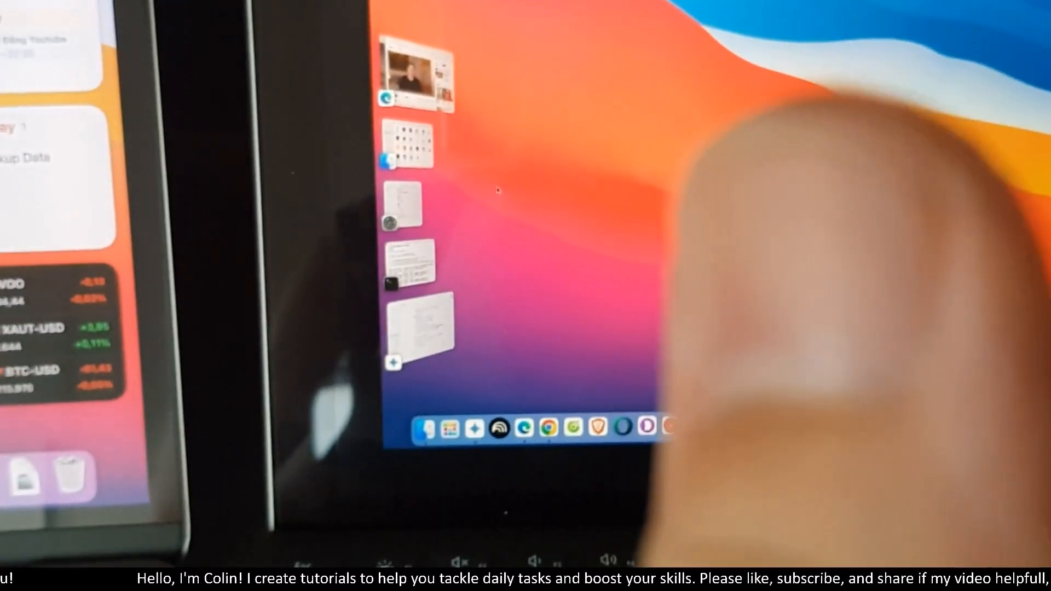